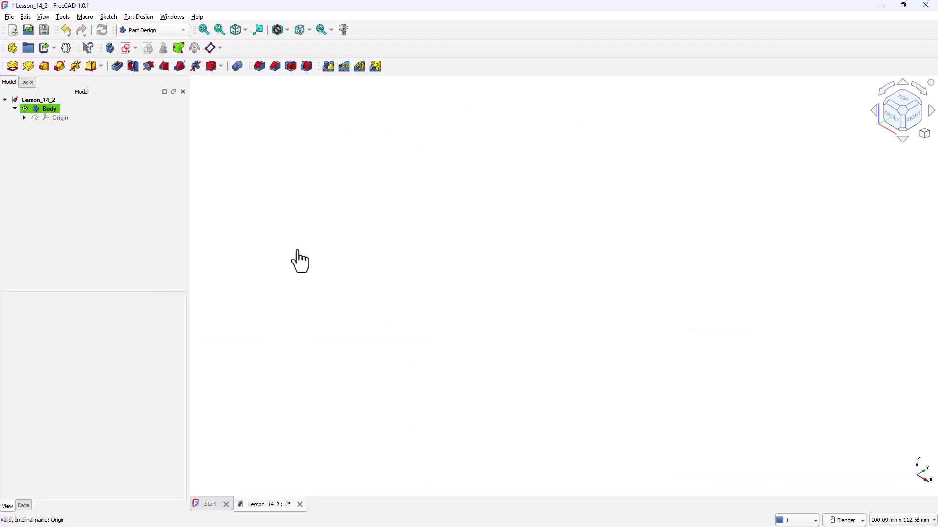
Step: Create a sketch on the XZ plane and draw a 100 mm diameter circle centred on the origin
click(129, 49)
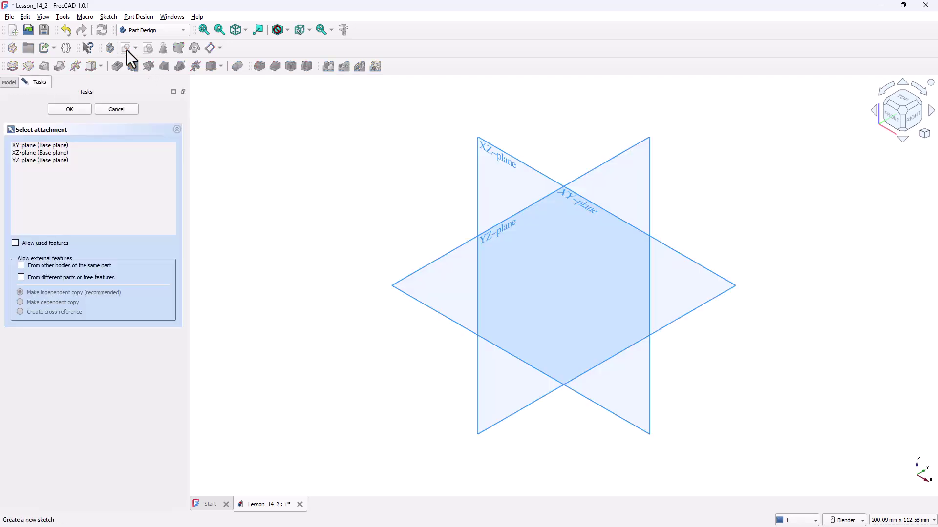
click(485, 161)
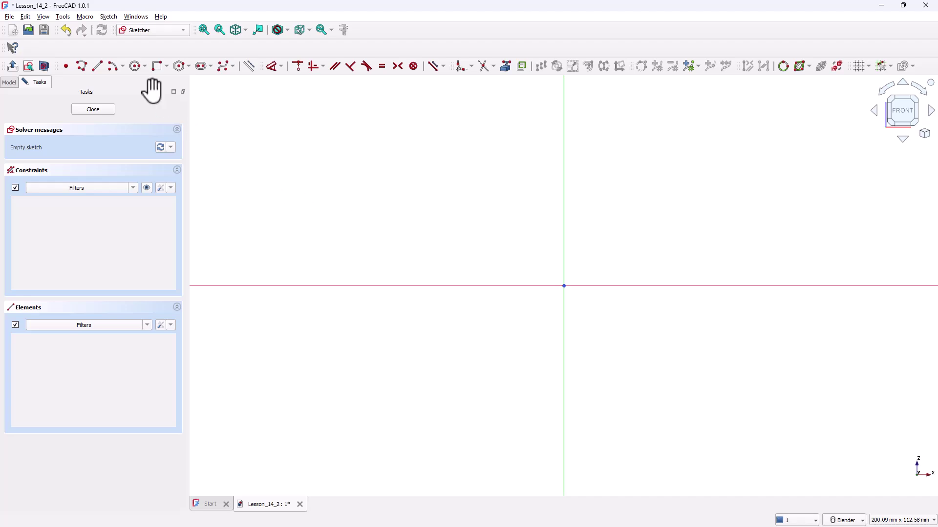
click(133, 68)
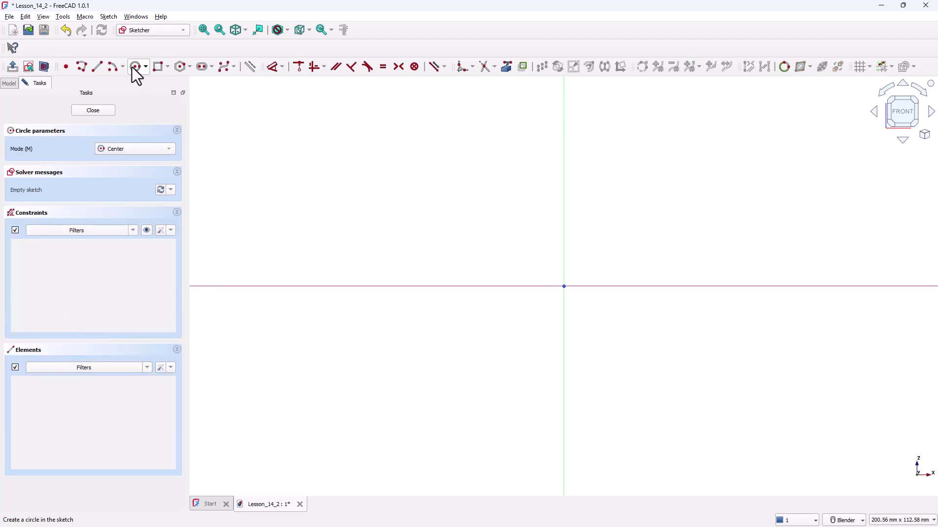
click(564, 287)
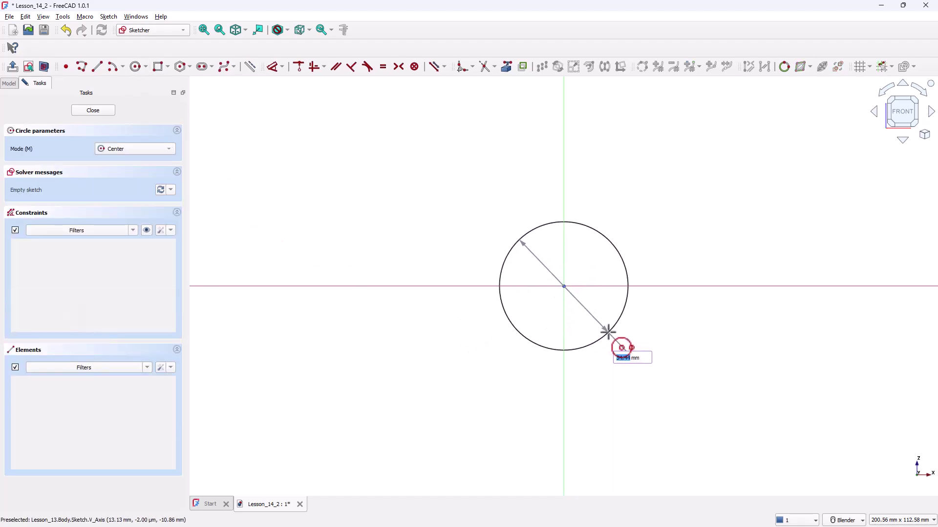
text(100)
key(Return)
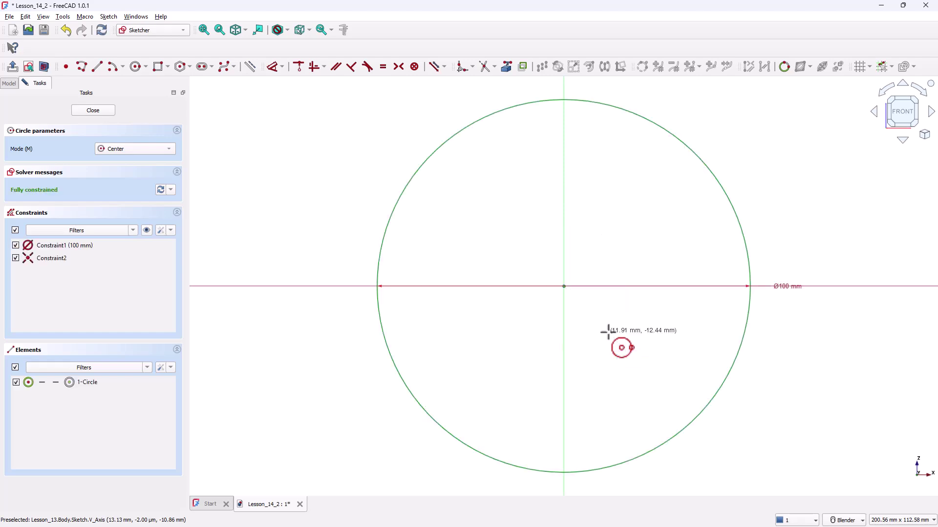
Step: Draw a 60 mm diameter circle centred on the vertical axis above the large circle
scroll(608, 332, down, 5)
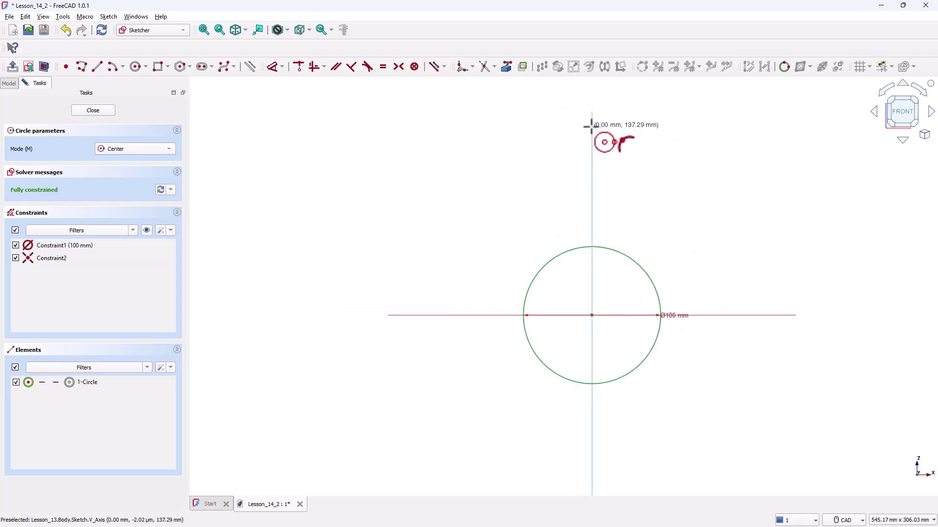
click(592, 127)
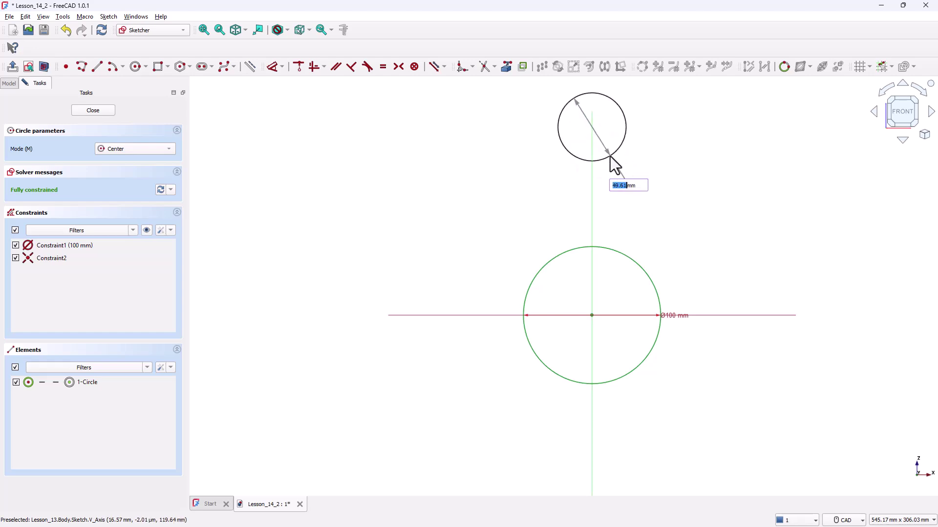
text(60mm)
key(Return)
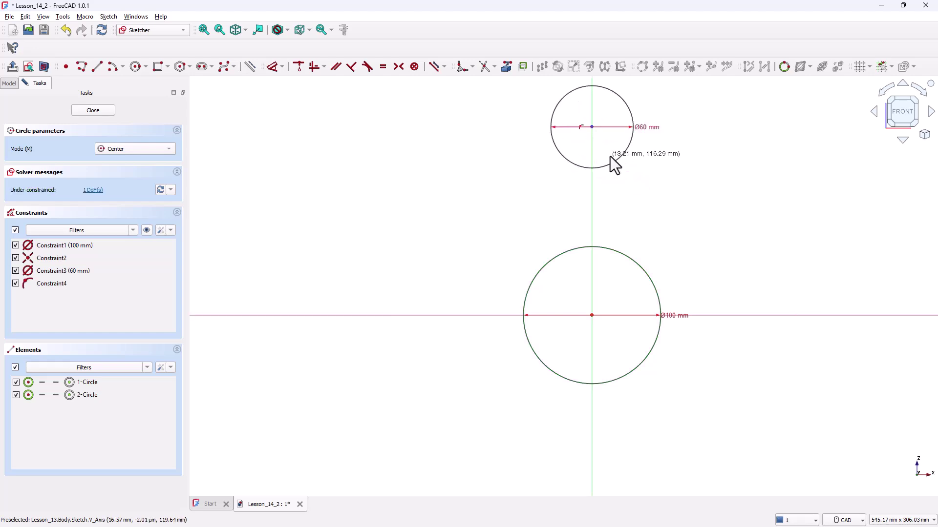
right_click(640, 191)
right_click(508, 174)
Step: Constrain the small circle's centre 120 mm vertically above the large circle's centre
click(269, 68)
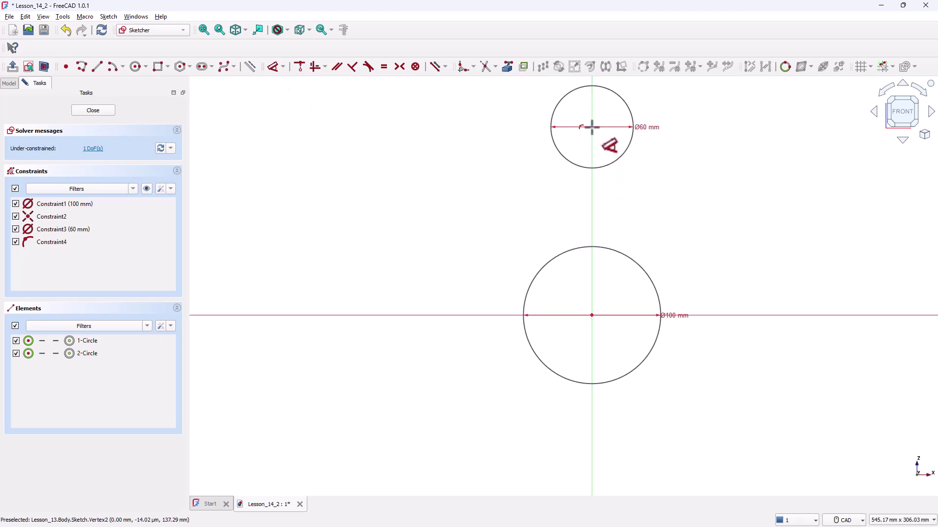
click(592, 128)
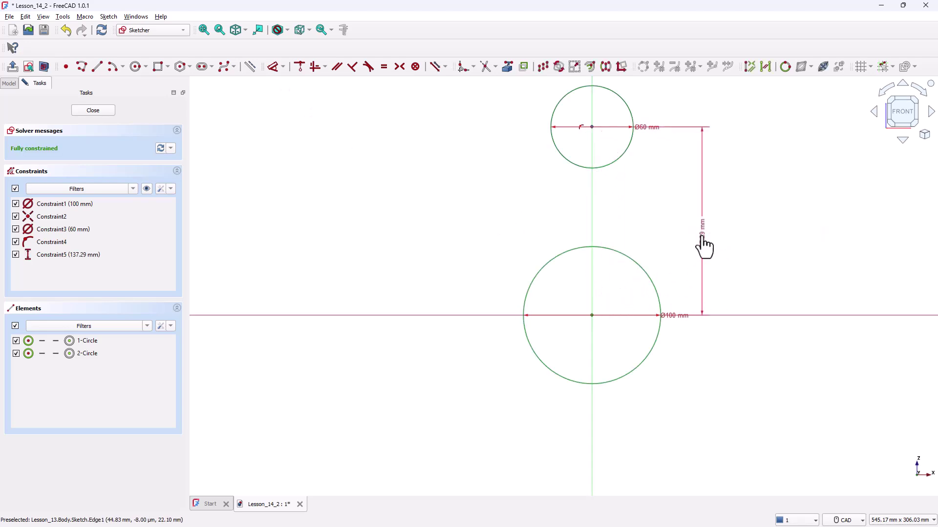
click(702, 243)
text(120)
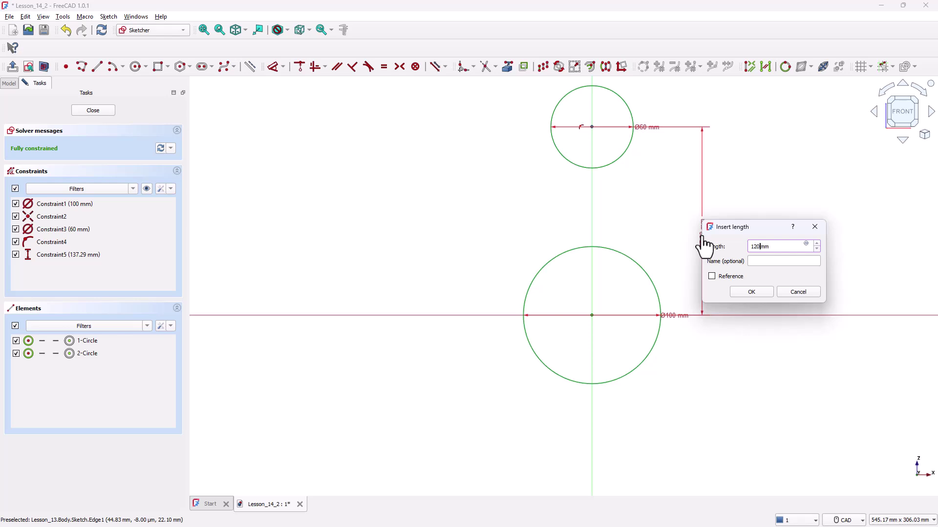
key(Return)
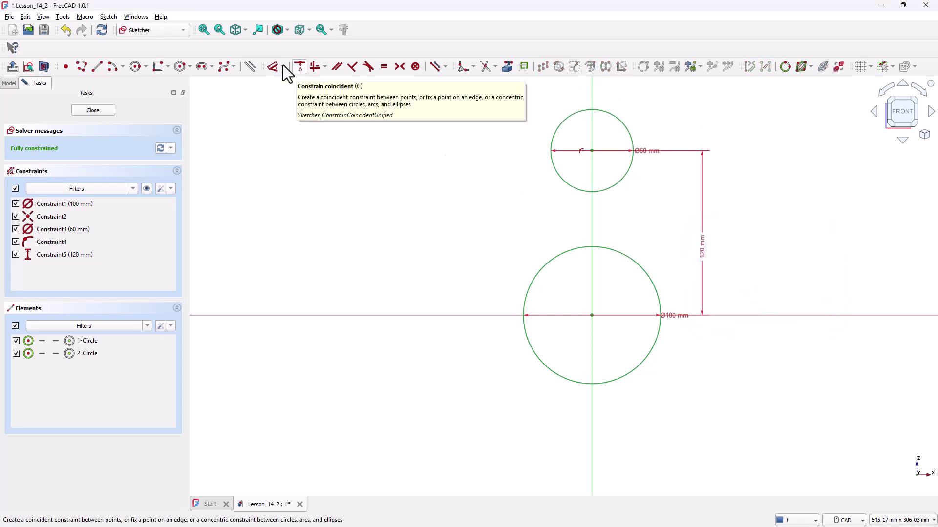
Step: Draw a slanted line on the circles' right side and make it tangent to both circles
click(95, 68)
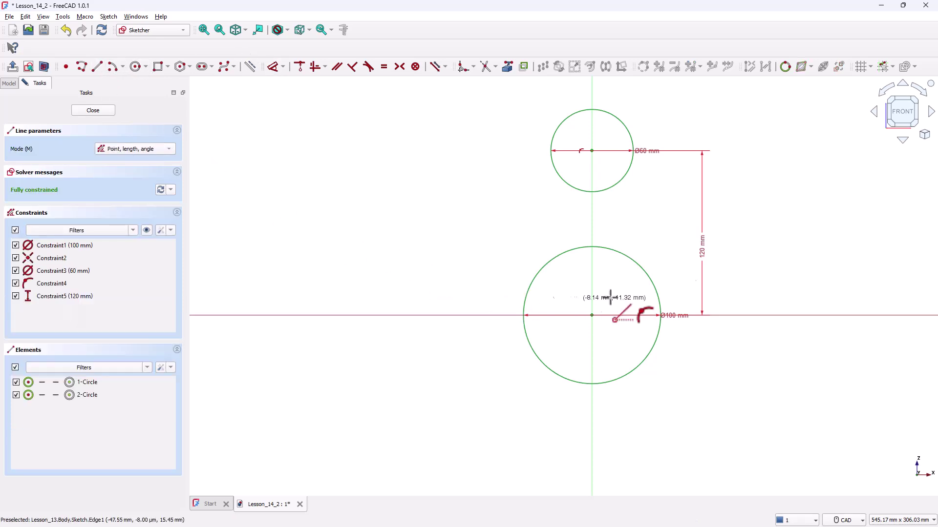
click(632, 102)
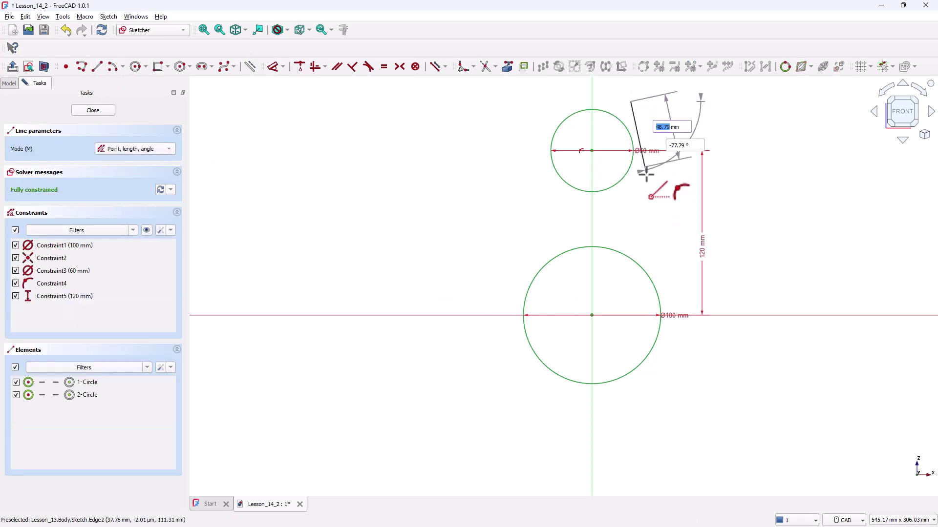
click(680, 368)
right_click(708, 338)
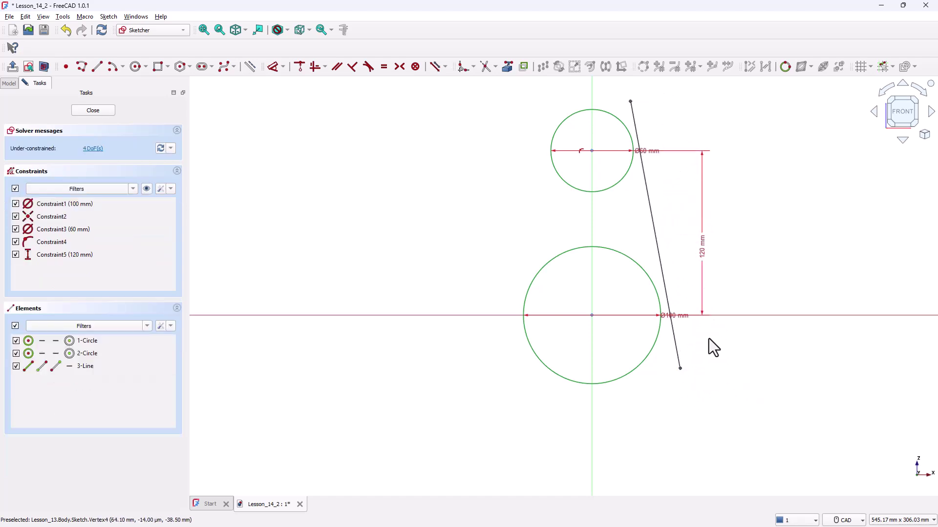
click(635, 130)
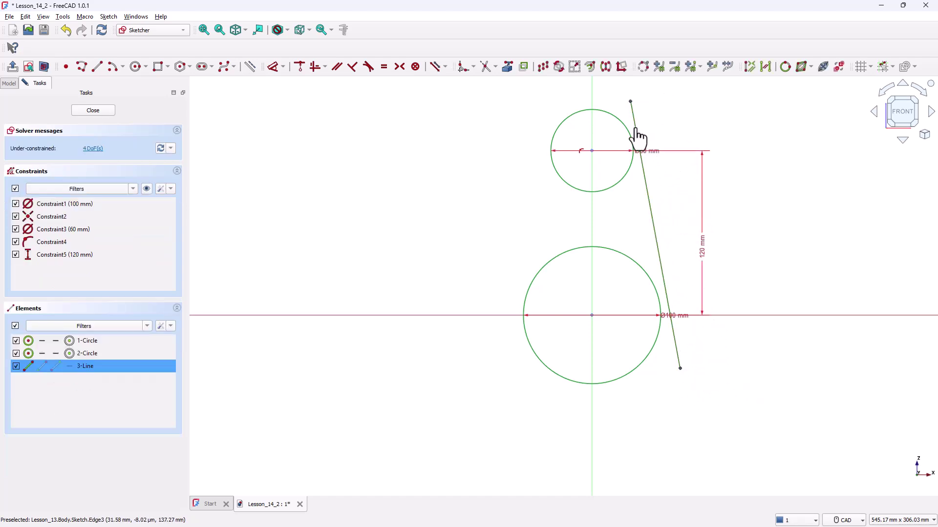
click(629, 134)
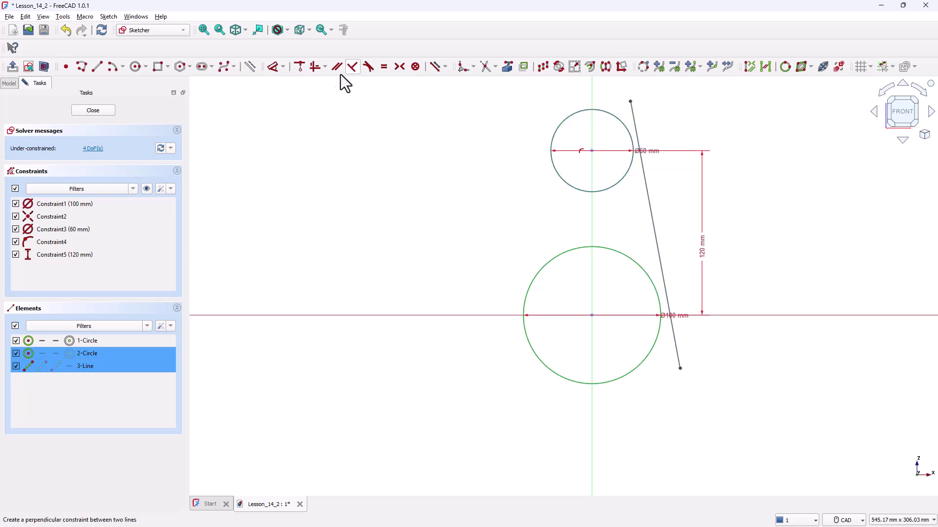
click(369, 69)
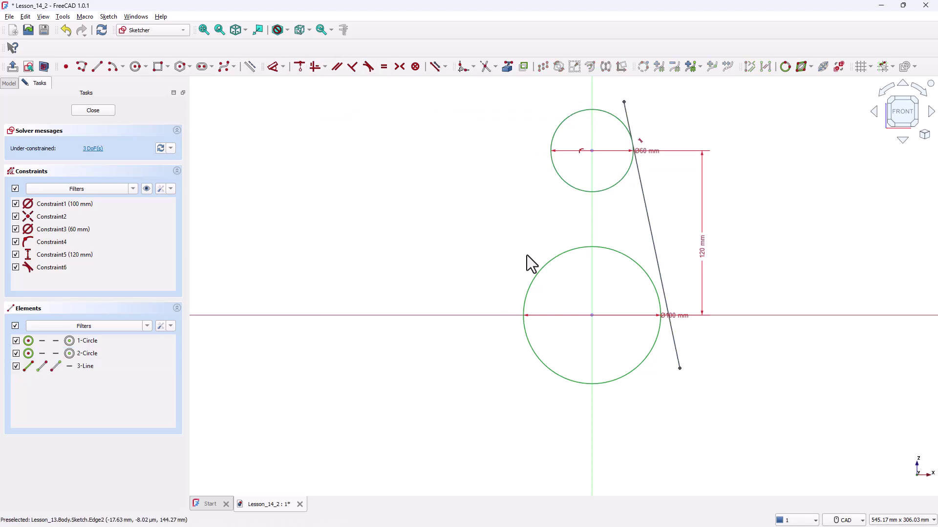
click(664, 292)
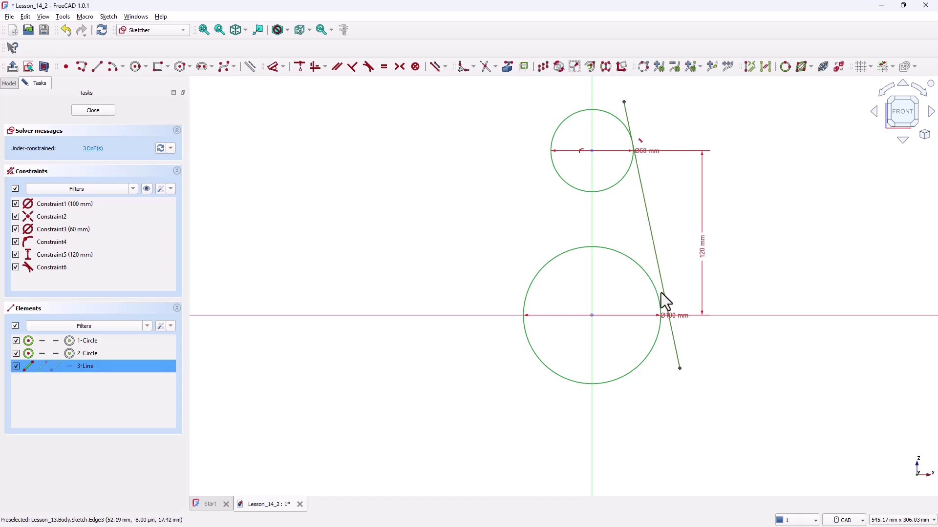
click(655, 292)
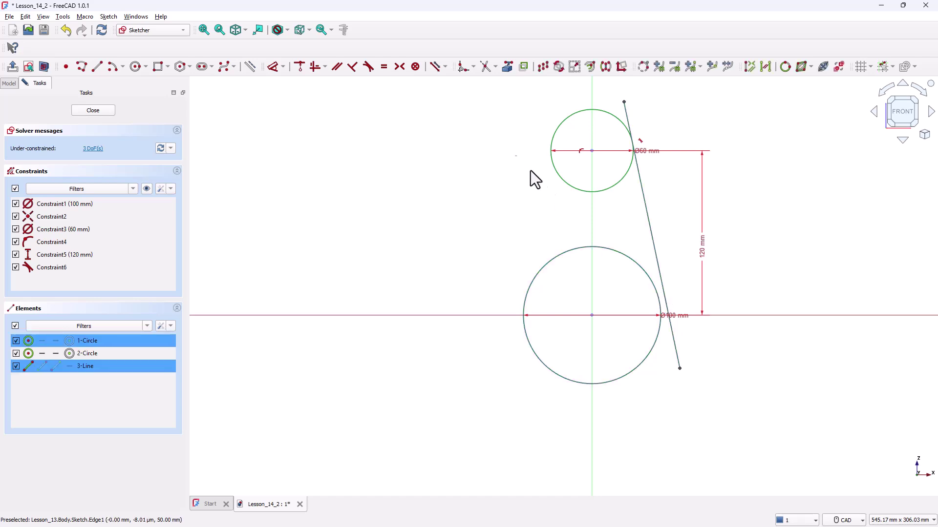
click(367, 67)
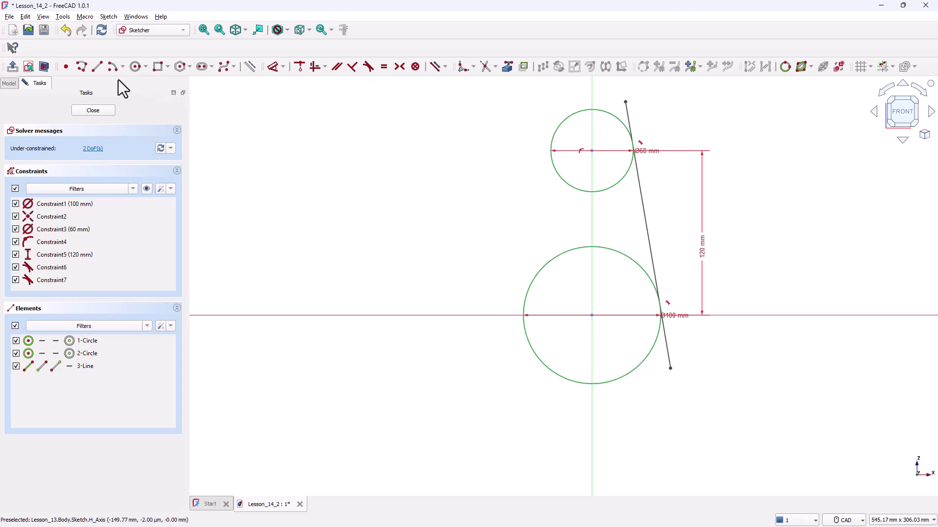
Step: Draw a vertical line on the axis from above the small circle to below the large one
click(98, 66)
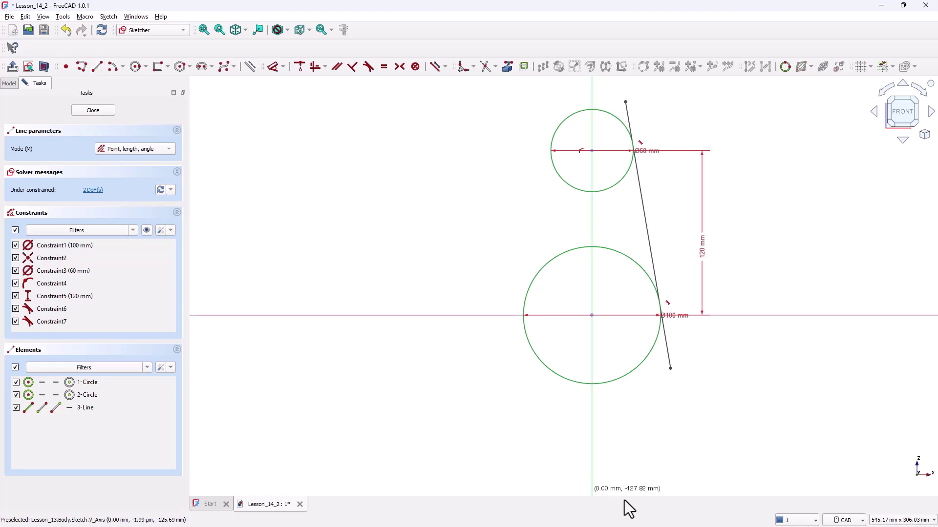
click(590, 84)
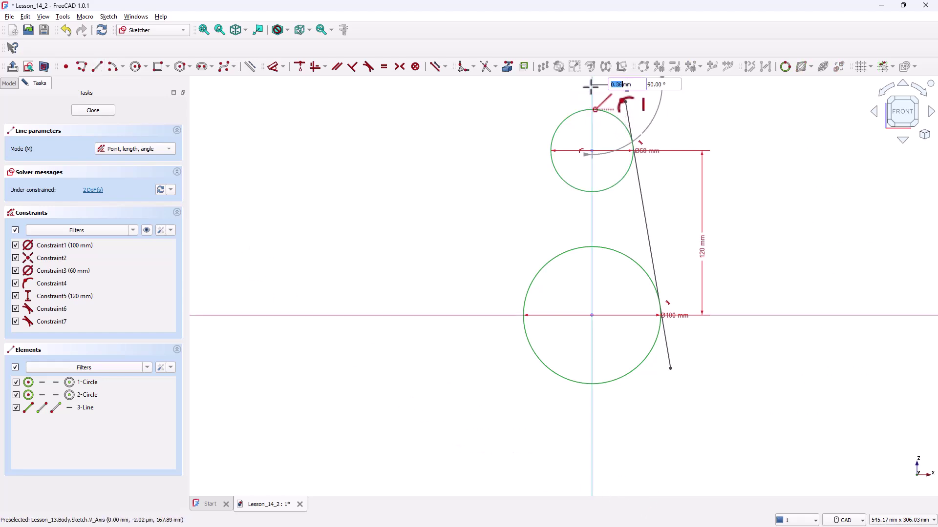
click(591, 411)
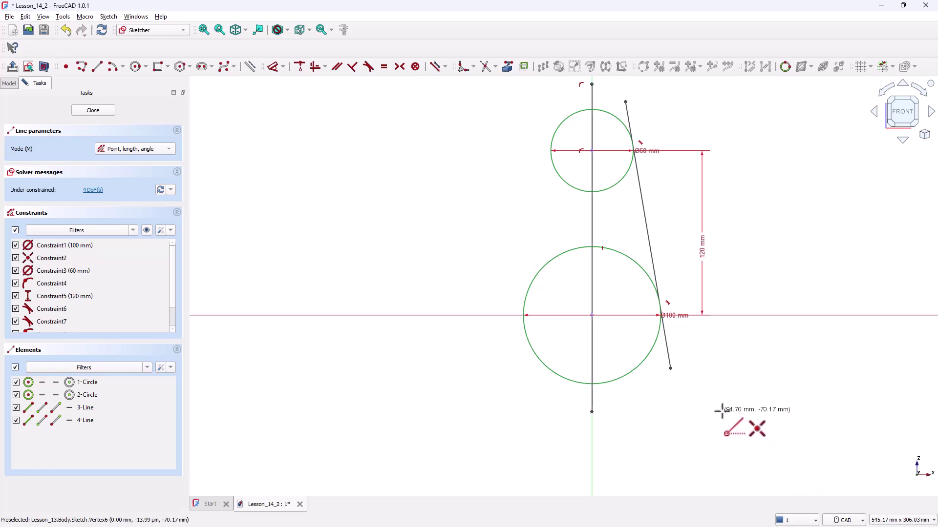
Step: Trim the line stubs and the circles' left halves and excess arc, leaving a tapered half-profile
key(Escape)
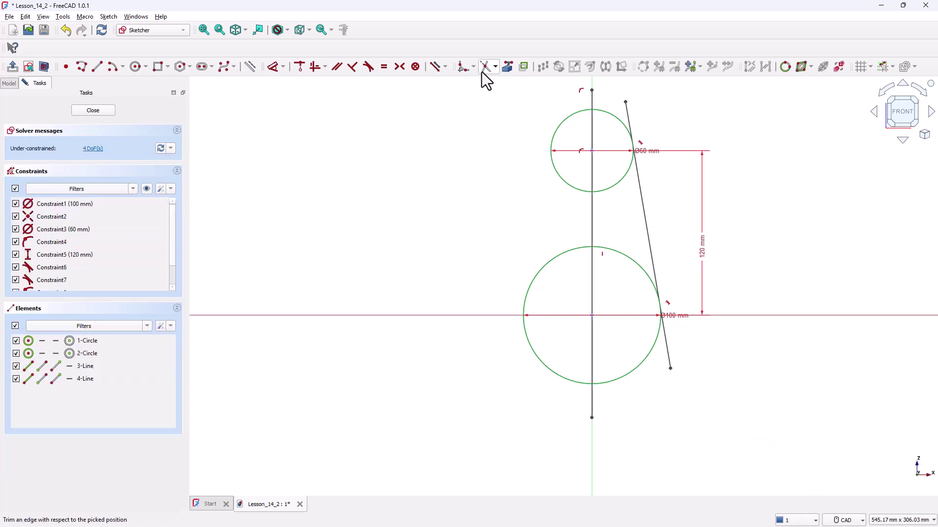
click(482, 70)
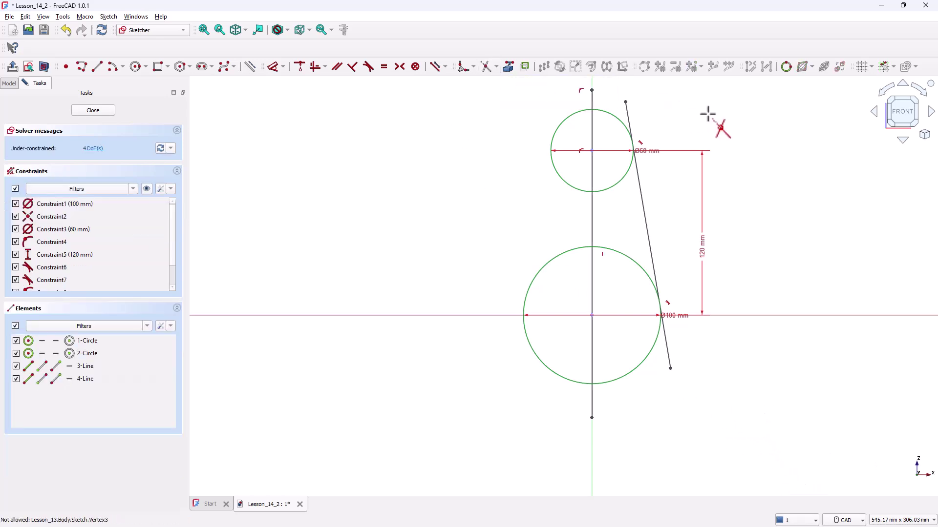
click(627, 112)
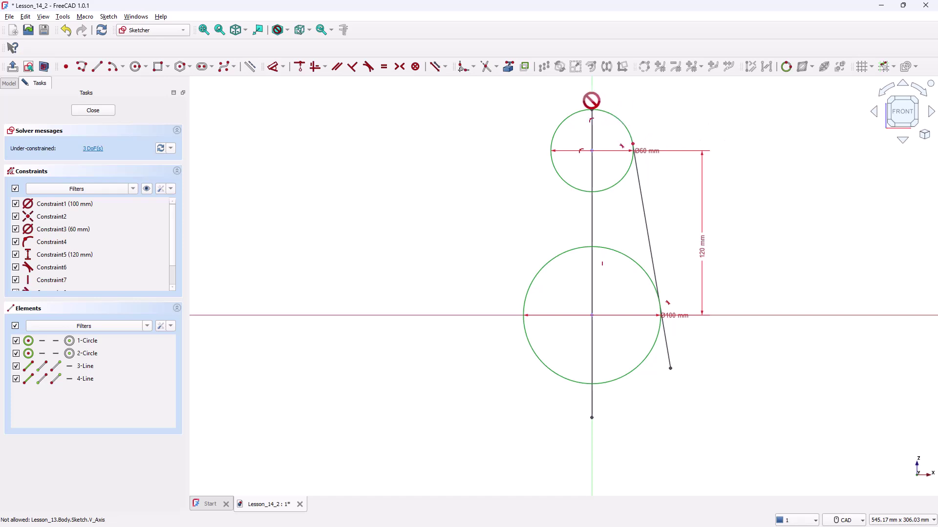
click(592, 99)
click(668, 354)
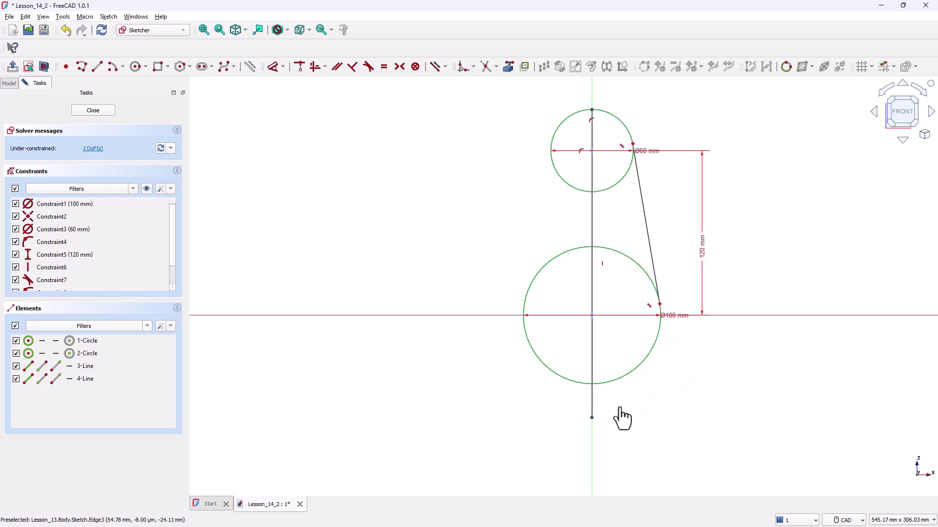
click(592, 407)
click(549, 257)
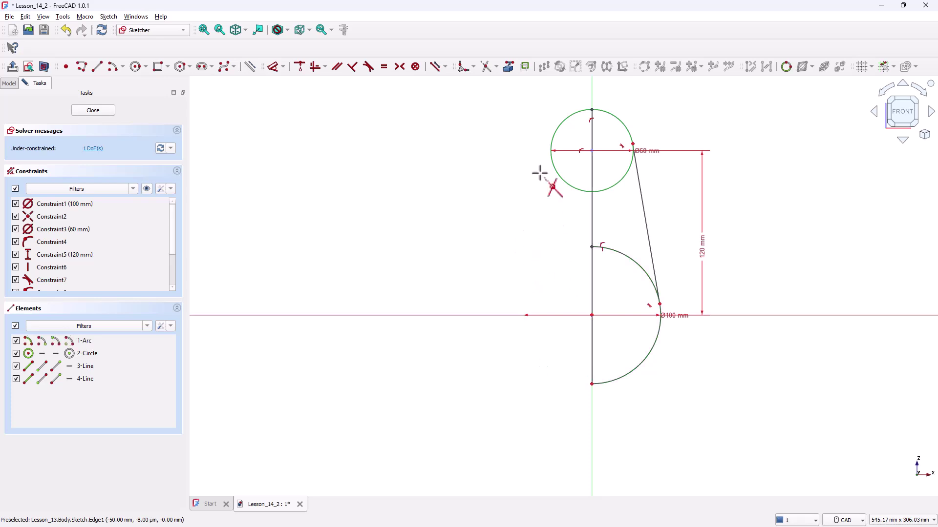
click(563, 121)
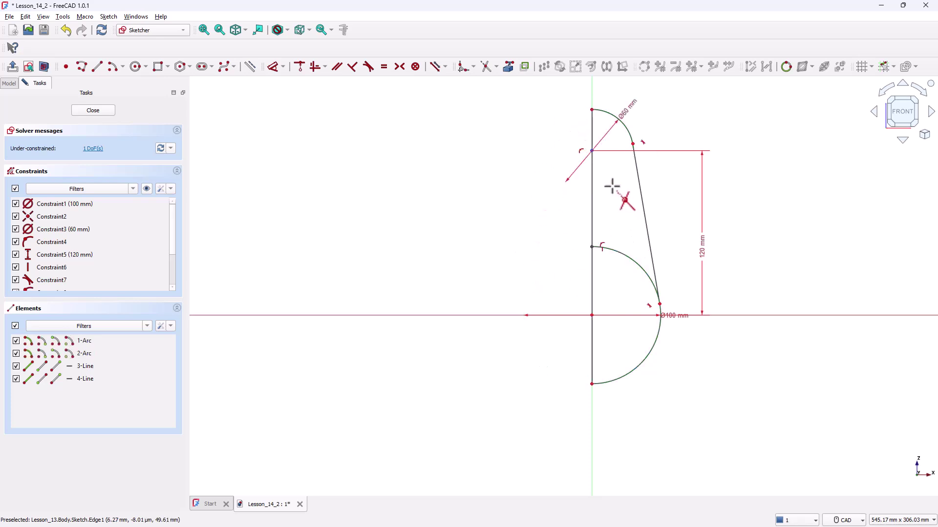
click(619, 238)
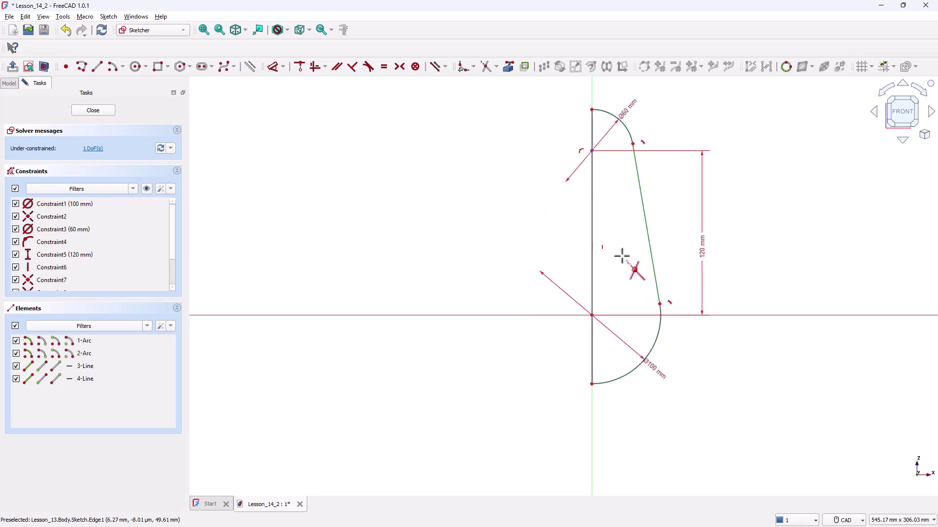
right_click(676, 224)
Step: Make the vertical edge coincident with the arcs' centre point to fully constrain the sketch
mouse_move(591, 384)
mouse_down()
mouse_move(613, 391)
mouse_move(586, 377)
mouse_move(551, 379)
mouse_move(608, 382)
mouse_up()
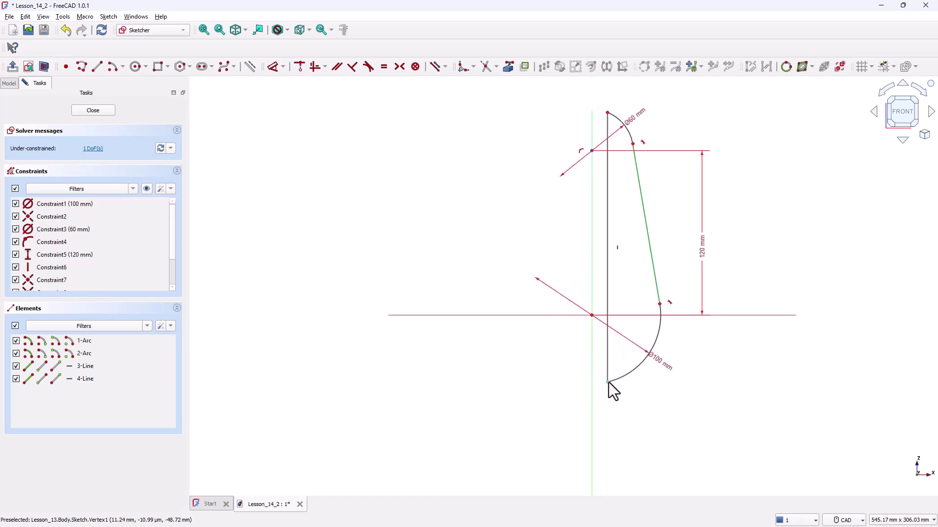
click(606, 308)
click(592, 316)
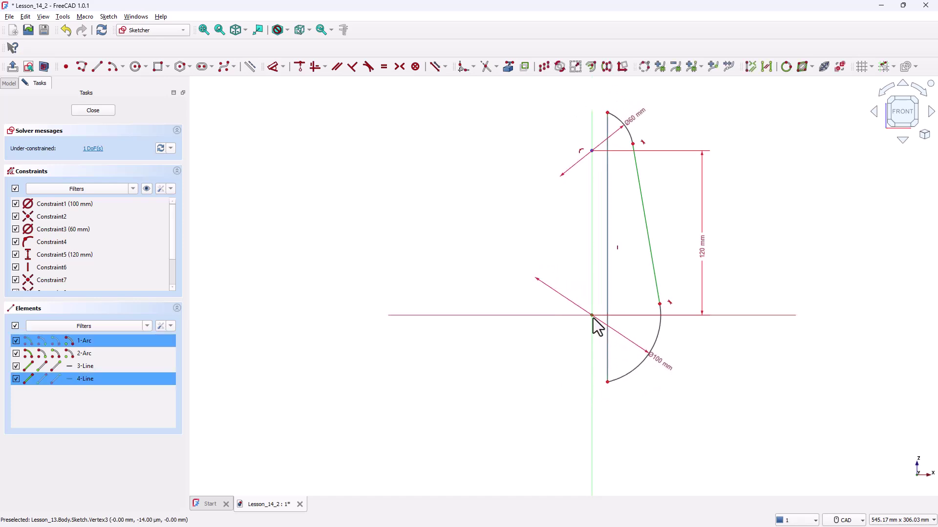
click(300, 68)
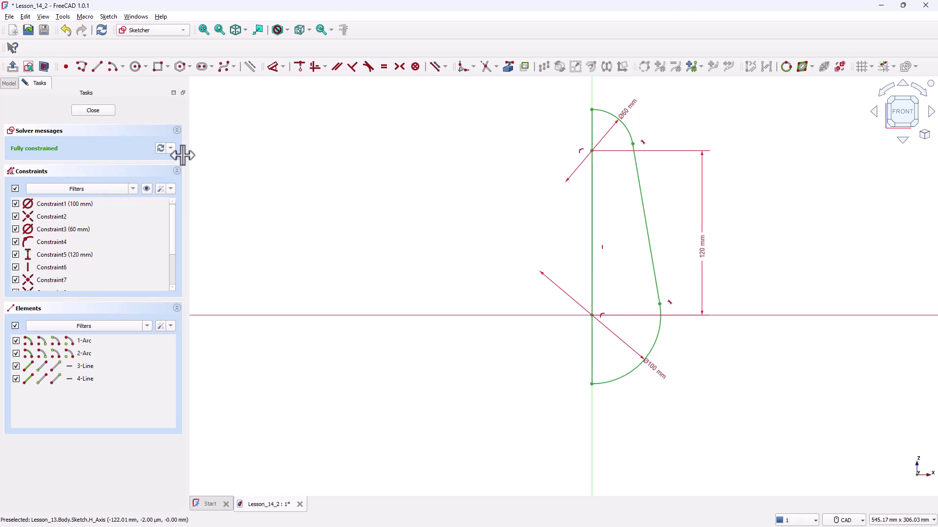
Step: Close the sketch and revolve it 360° about the vertical sketch axis
click(92, 111)
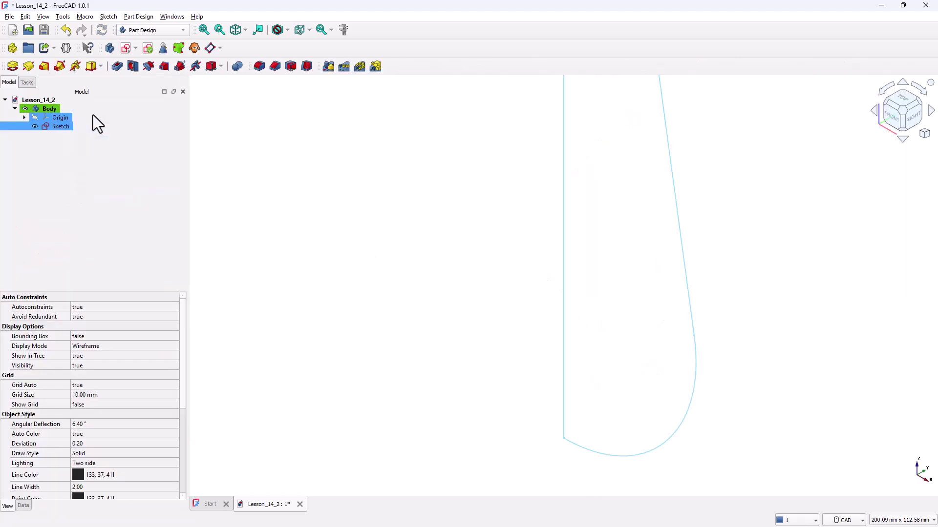
click(204, 30)
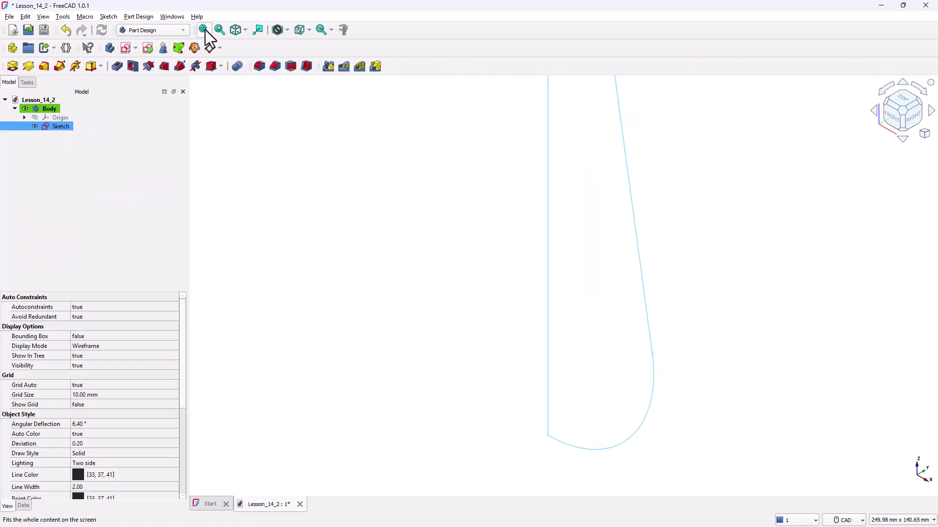
click(241, 169)
click(28, 67)
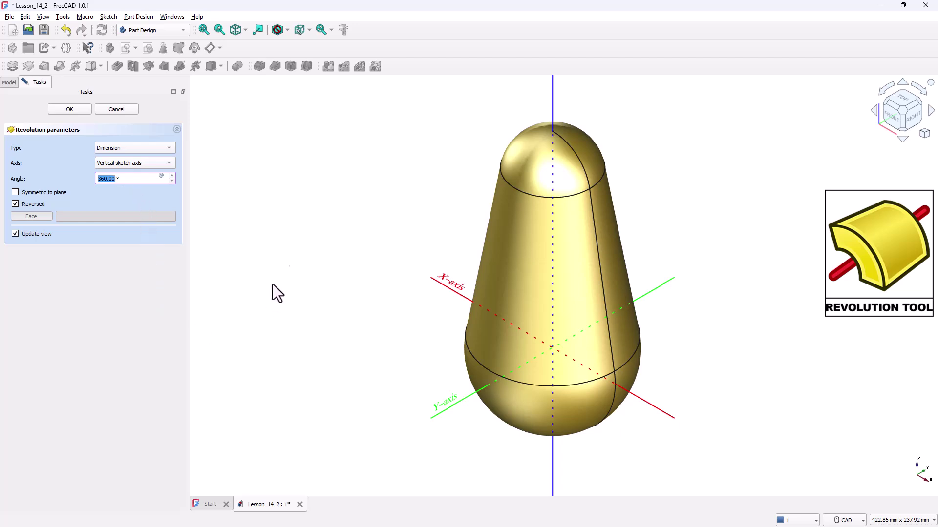
click(70, 109)
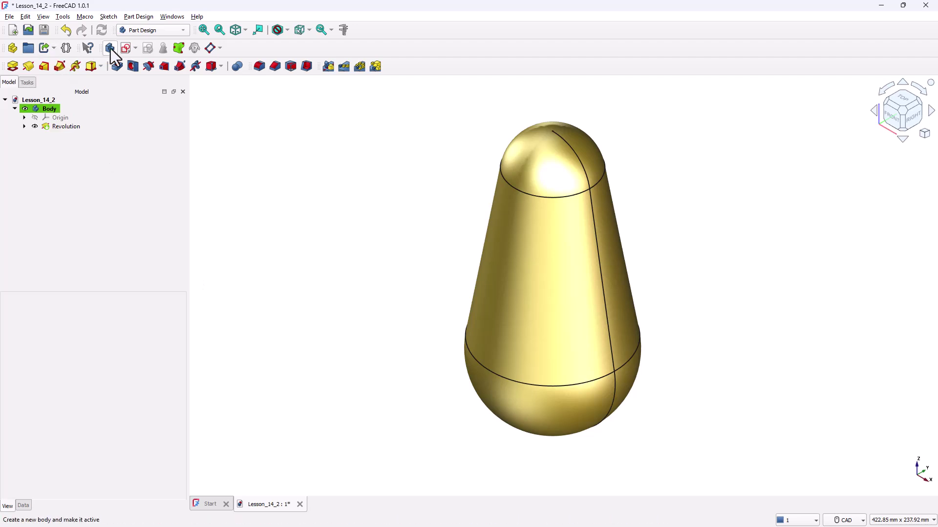
Step: Start a new sketch on the XZ plane with a section view cut through the body
click(127, 48)
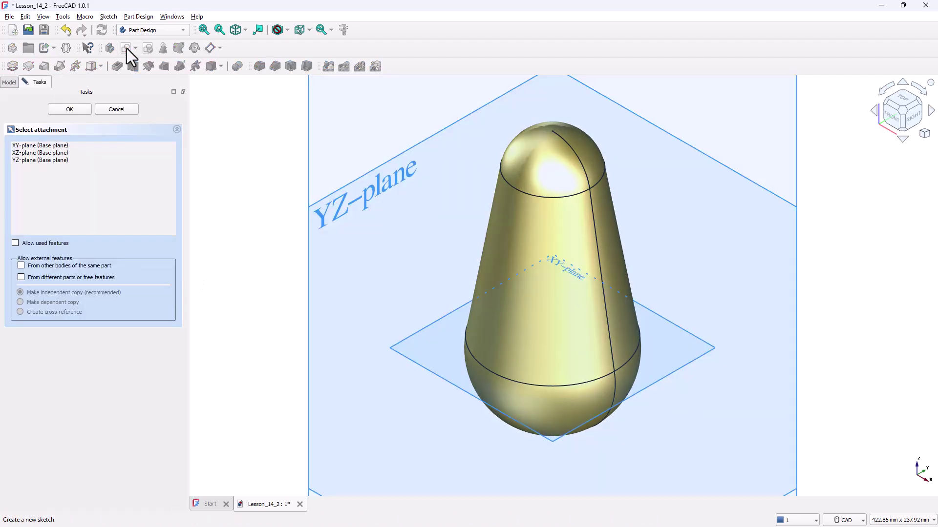
scroll(402, 217, down, 4)
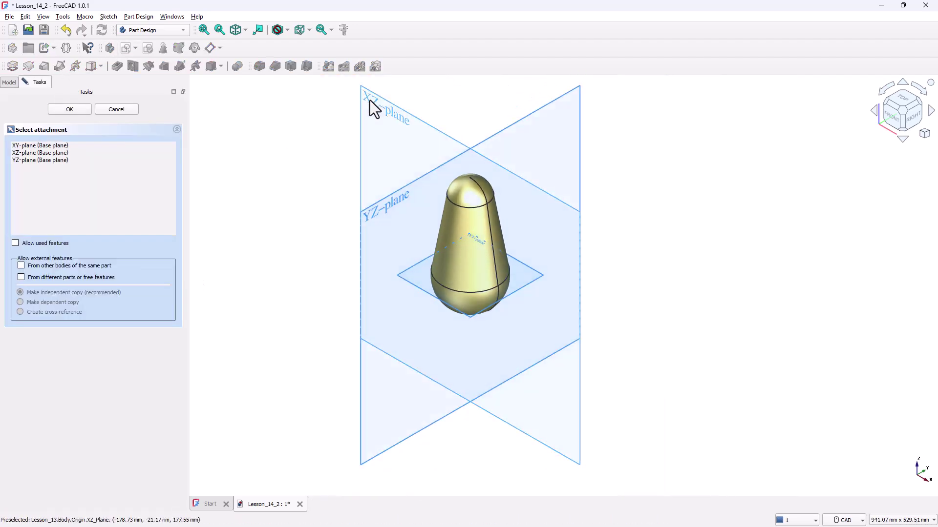
click(370, 102)
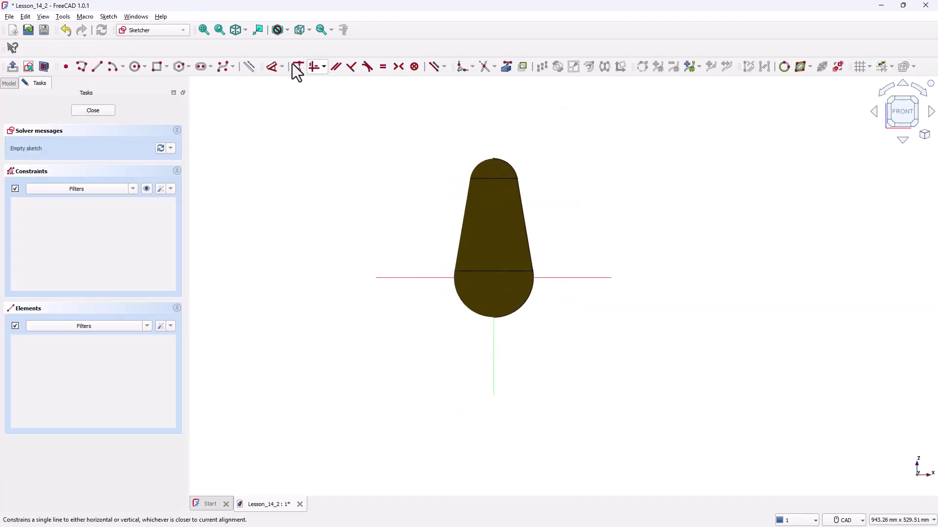
click(205, 30)
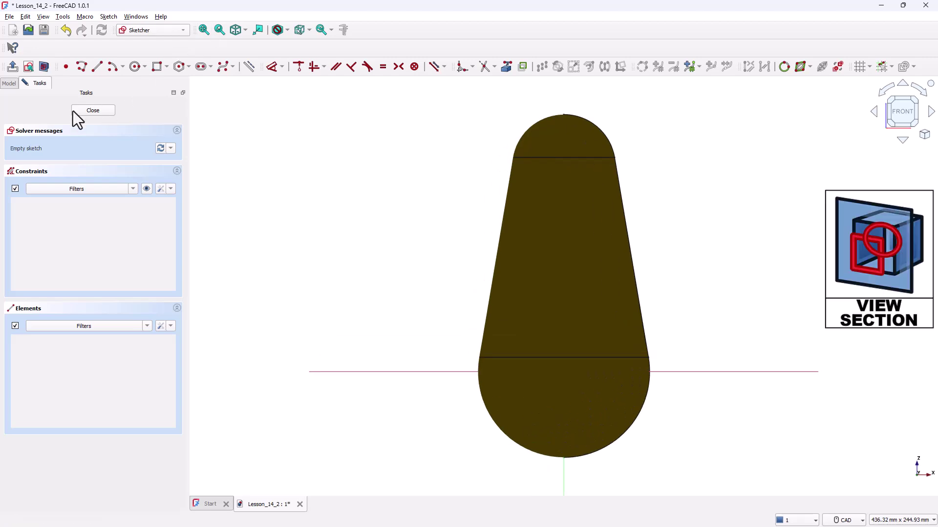
click(48, 64)
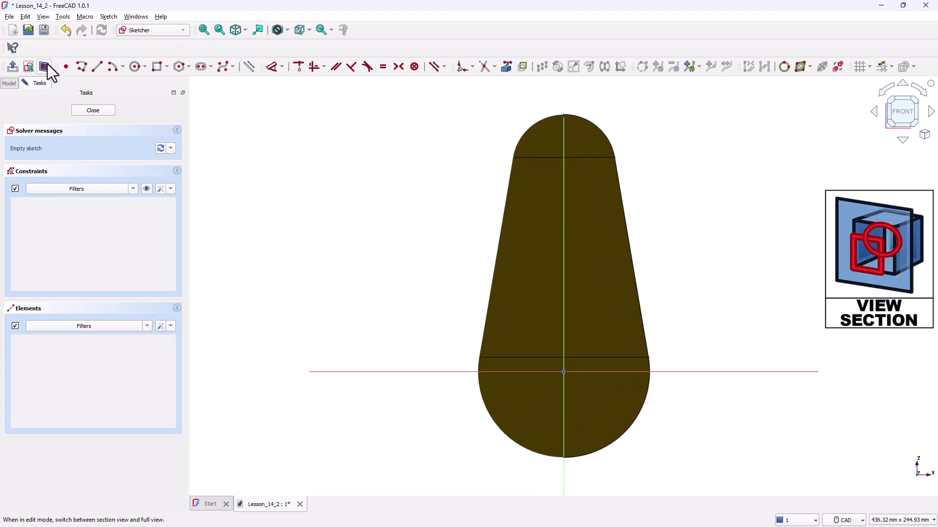
Step: Draw a rectangle from above the origin down past the body's base
click(135, 69)
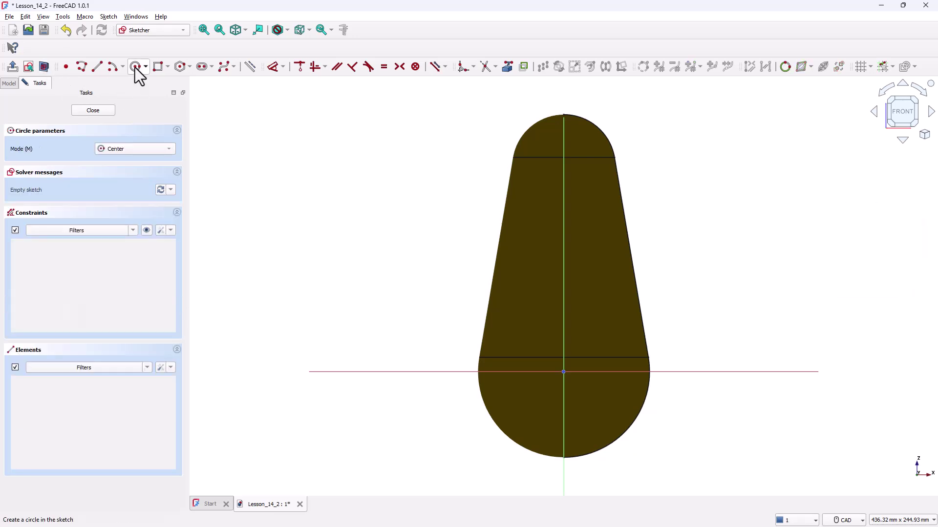
click(156, 67)
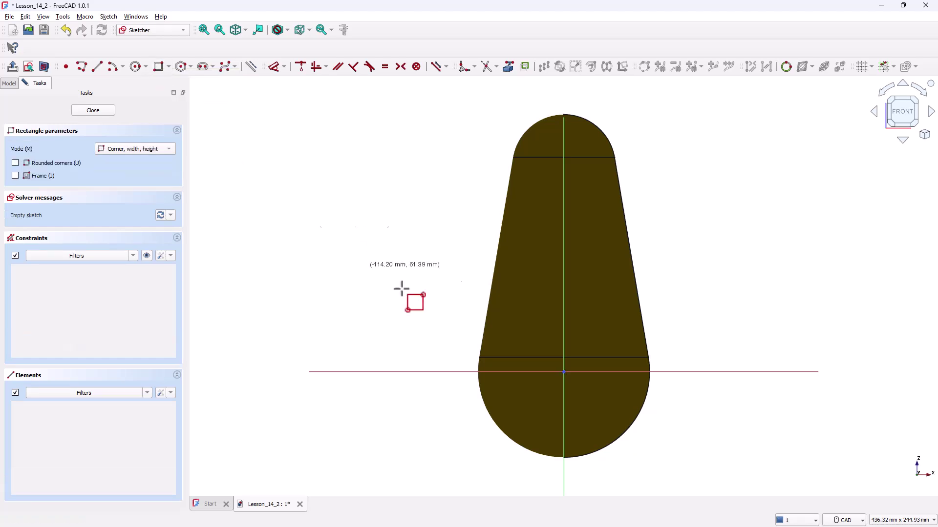
click(533, 305)
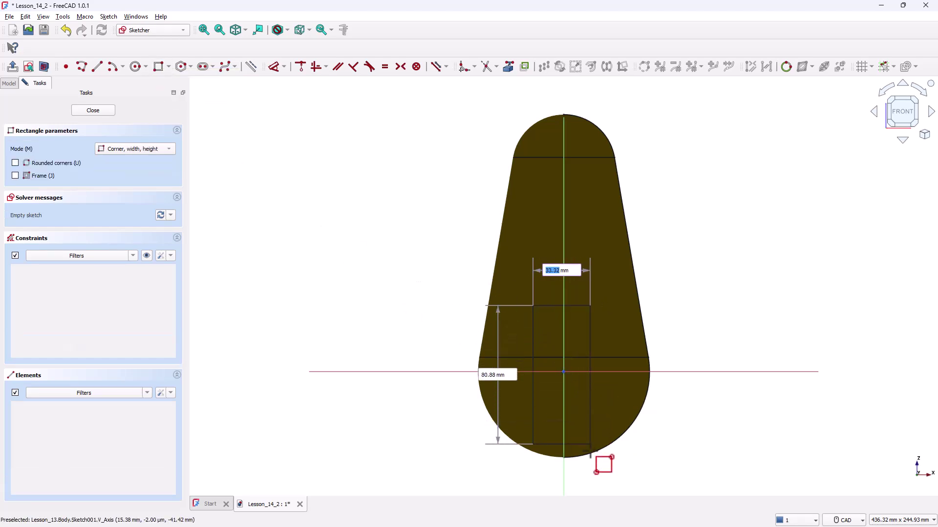
click(596, 480)
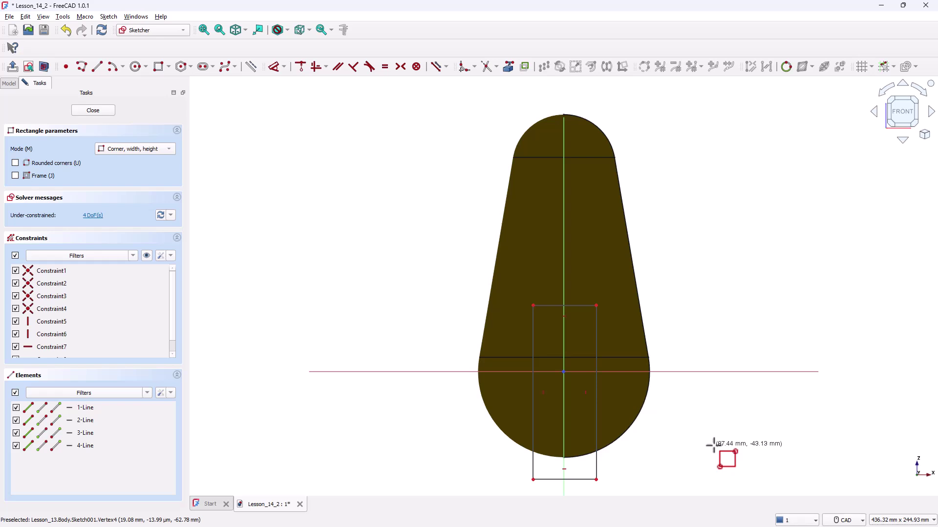
key(Escape)
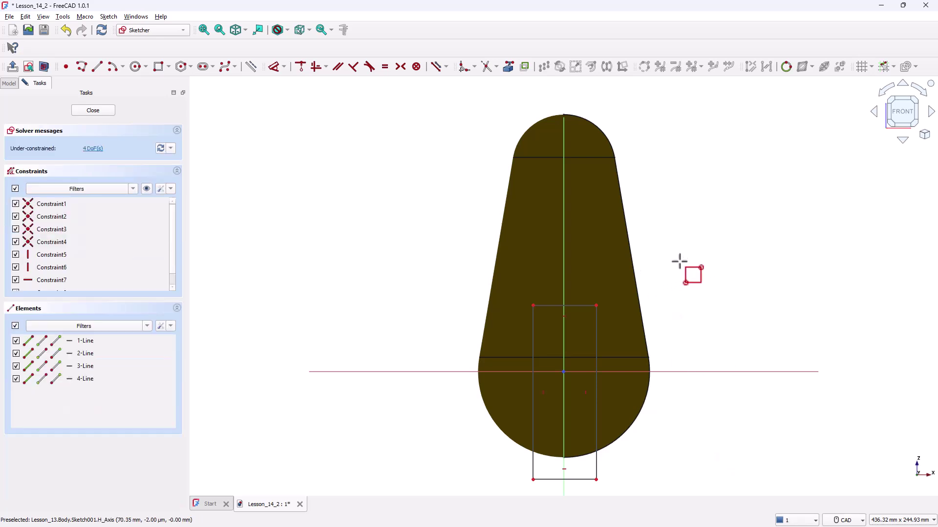
Step: Make the rectangle's top corners symmetric about the vertical axis
click(596, 305)
click(533, 306)
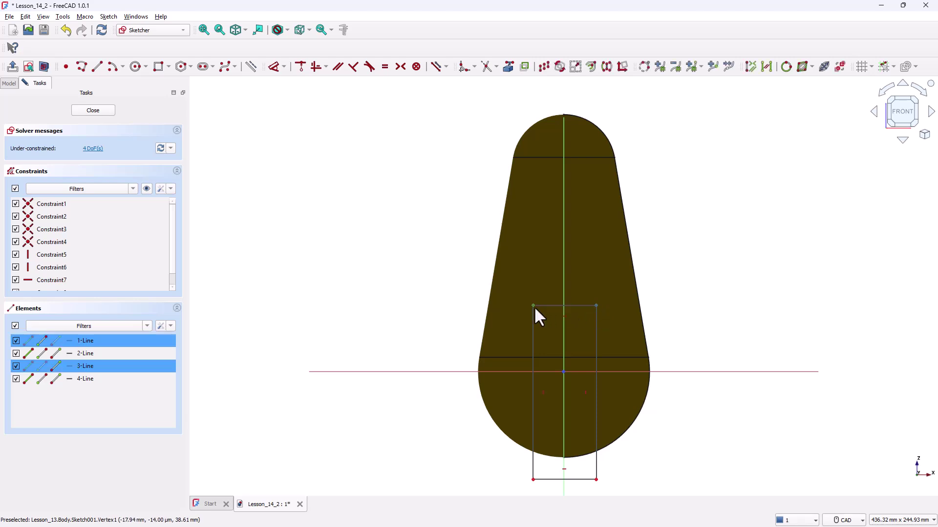
click(564, 293)
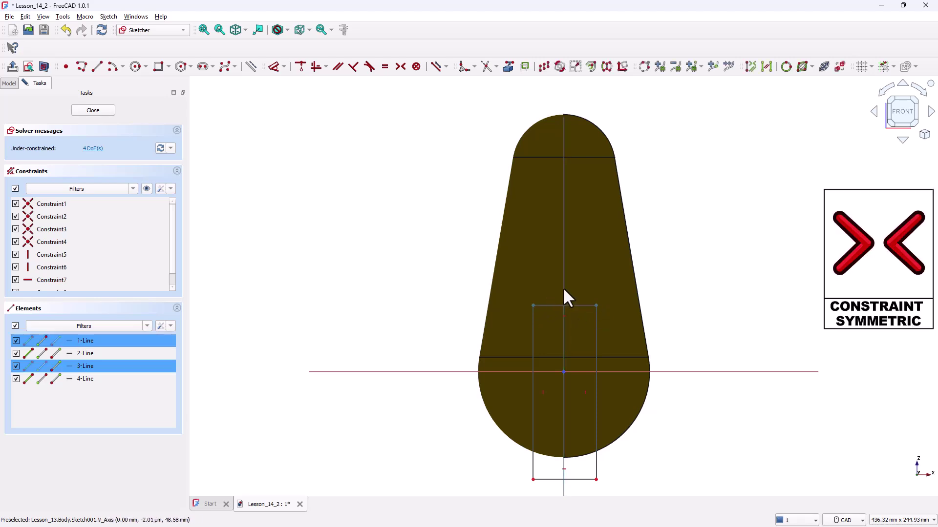
click(400, 66)
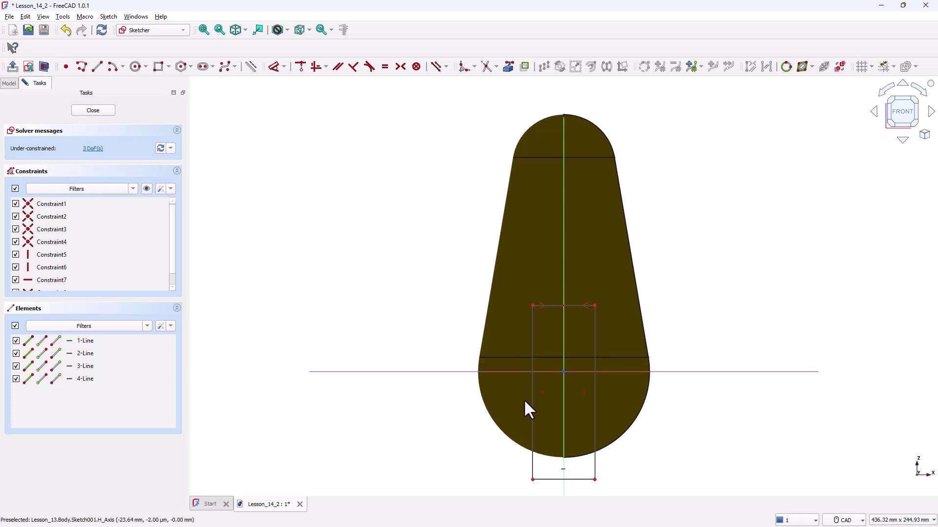
Step: Import the body's lower arc as external geometry and make the rectangle's bottom edge tangent to it
click(508, 66)
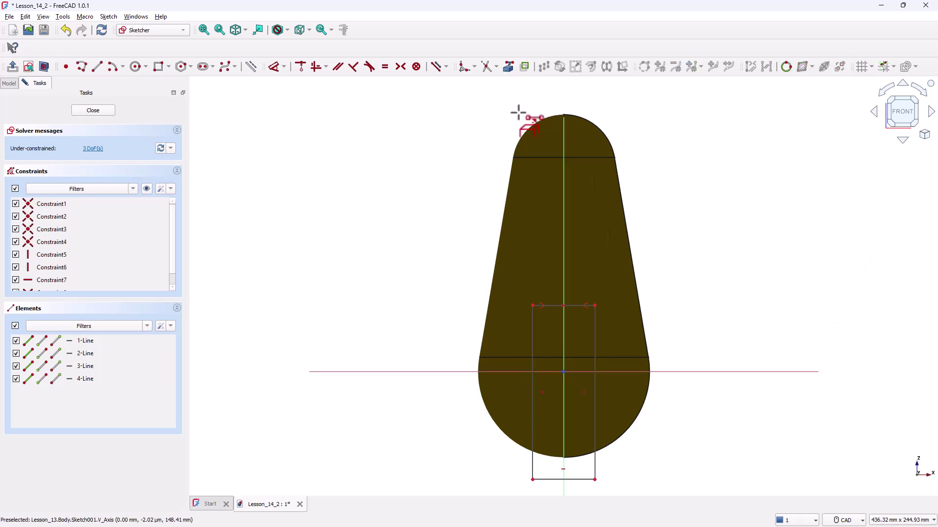
click(617, 443)
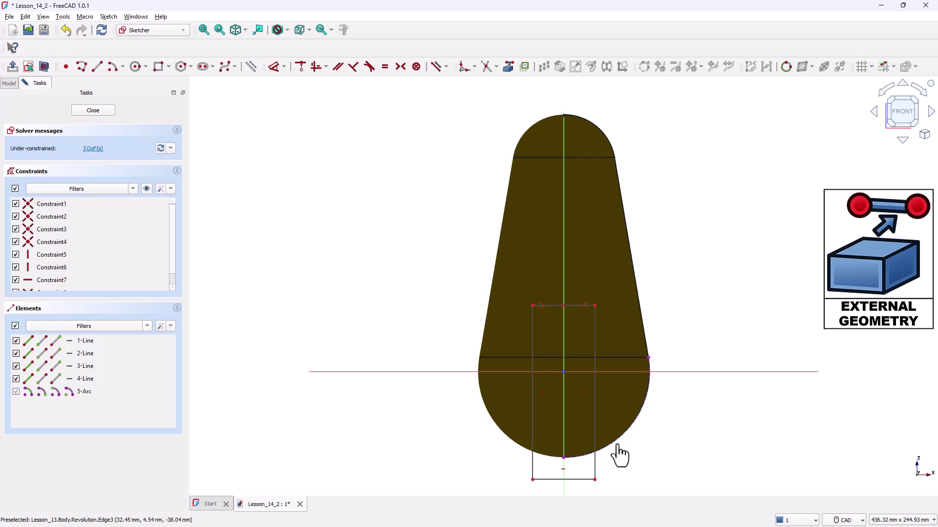
right_click(678, 445)
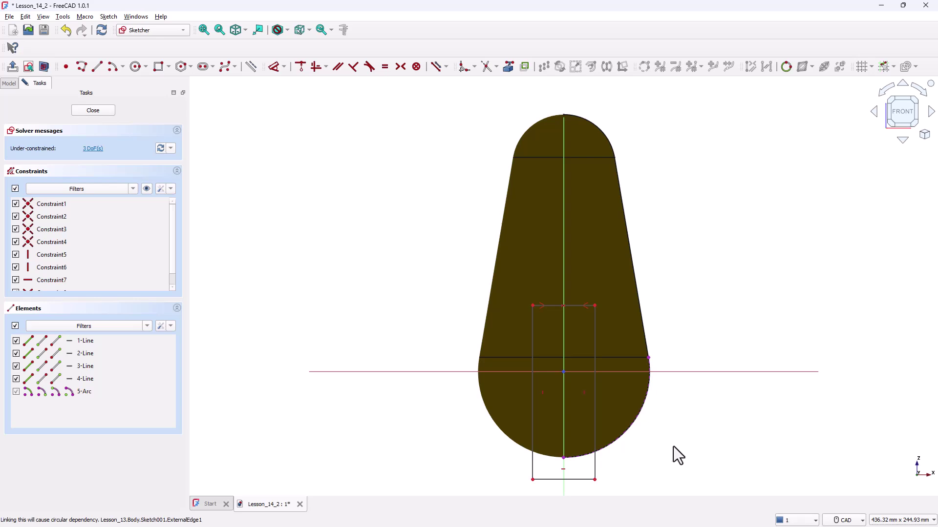
click(611, 446)
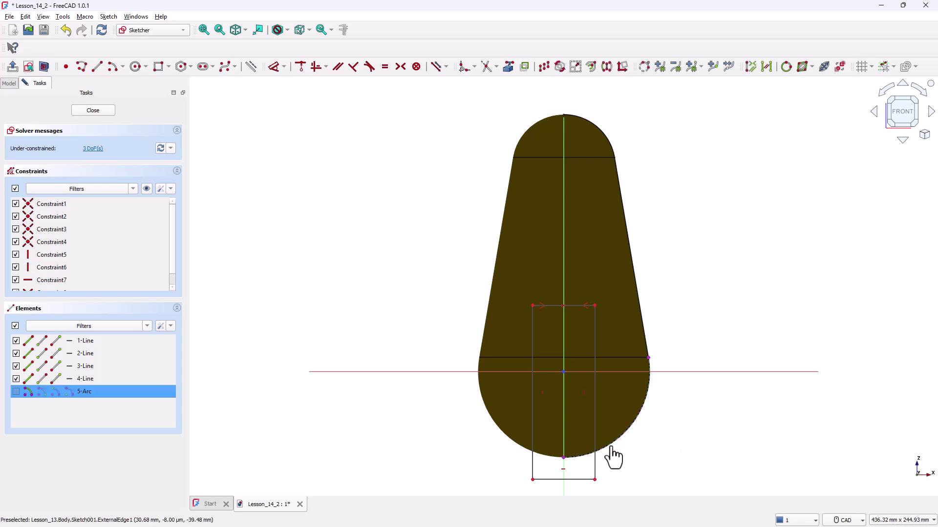
click(579, 479)
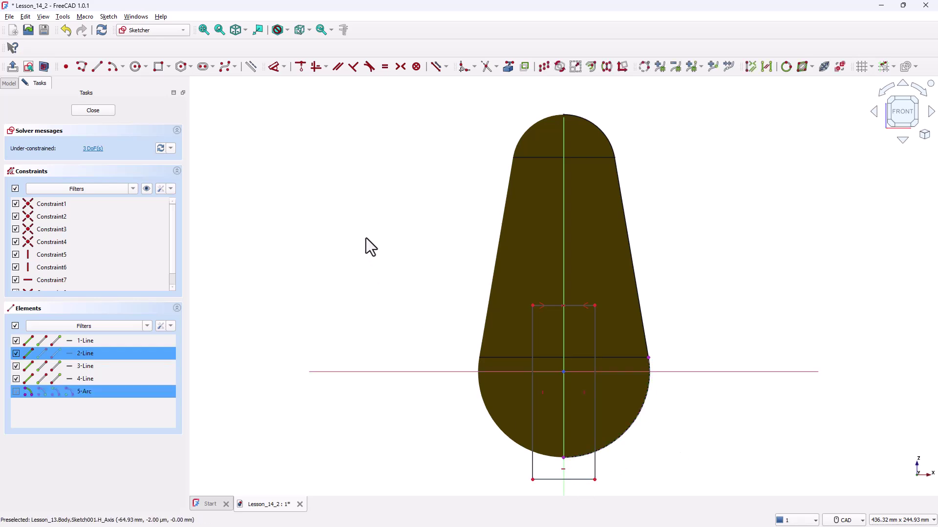
click(370, 66)
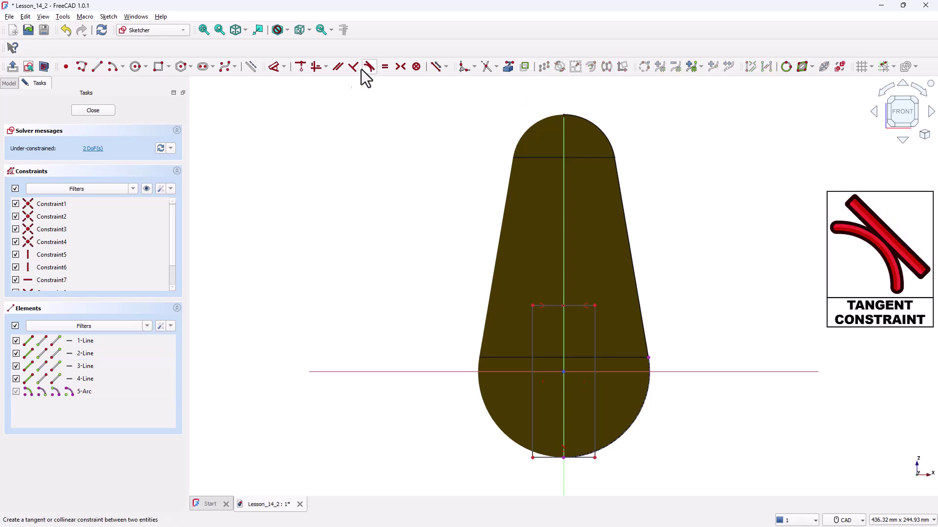
Step: Dimension the rectangle 40 mm wide with its top edge 50 mm above the origin
click(274, 67)
click(542, 458)
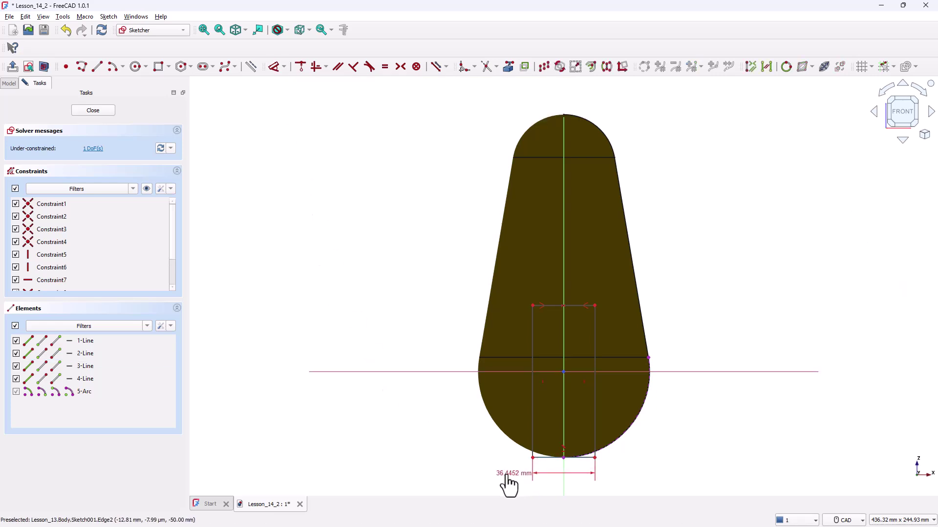
click(464, 476)
text(40)
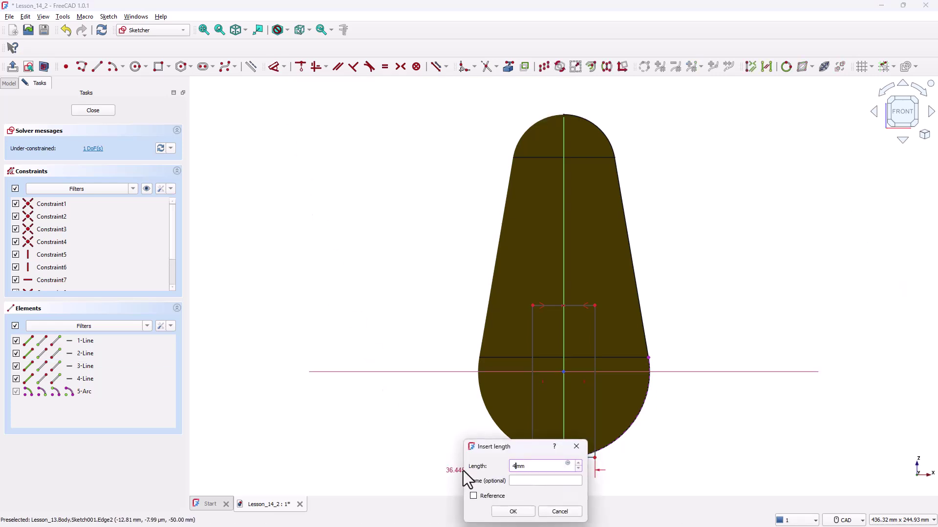
key(Return)
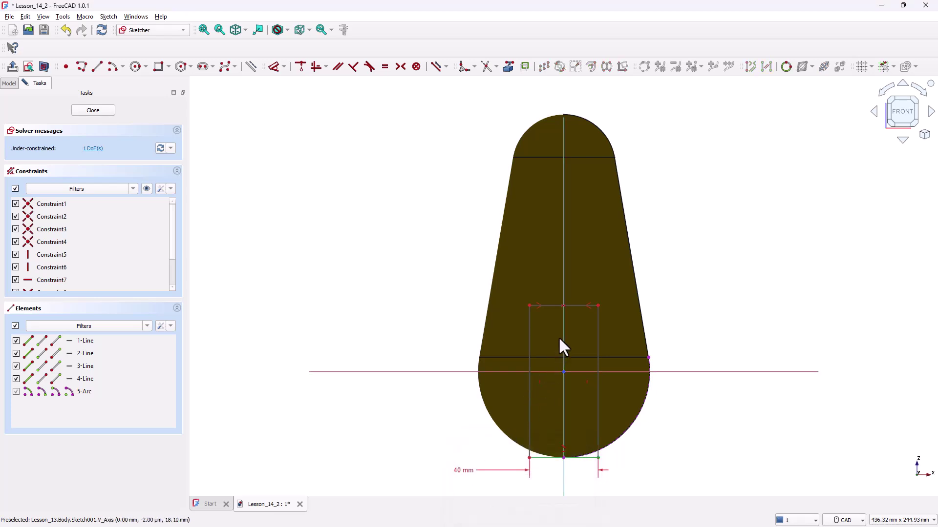
click(551, 306)
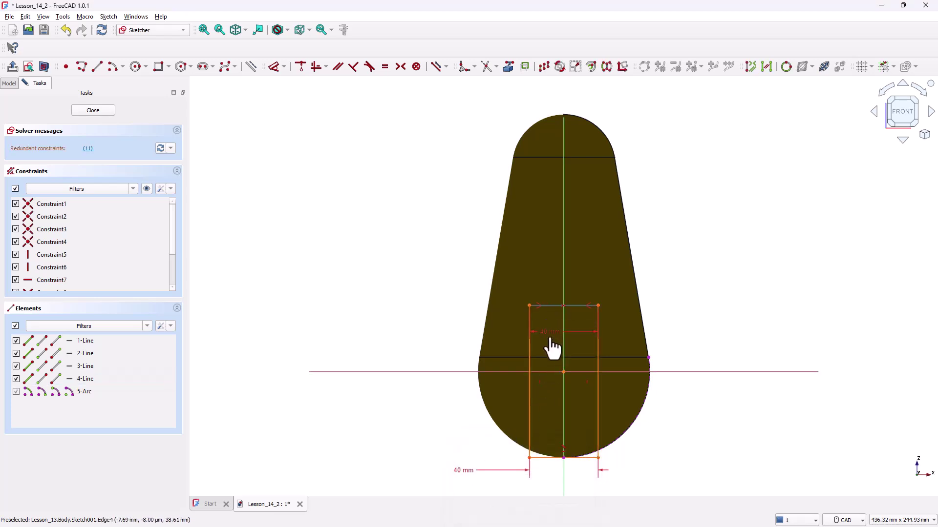
click(563, 372)
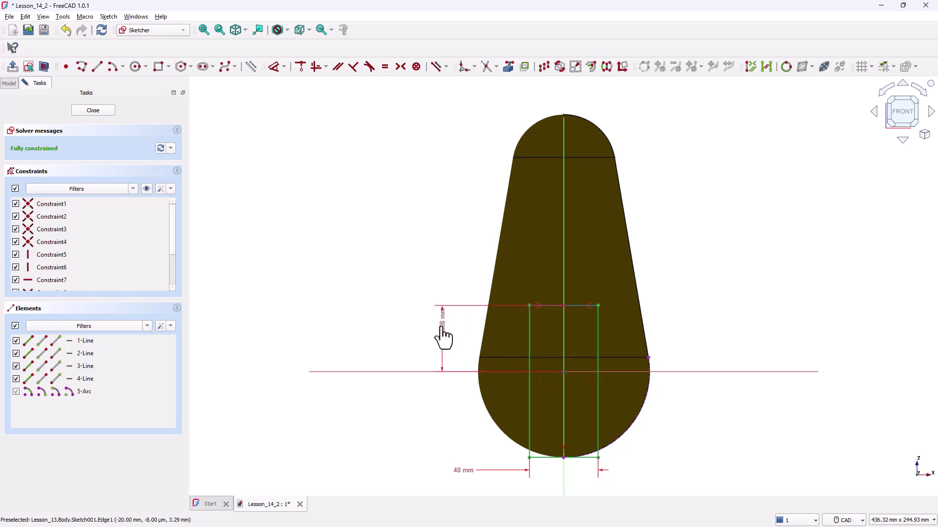
click(442, 338)
text(50)
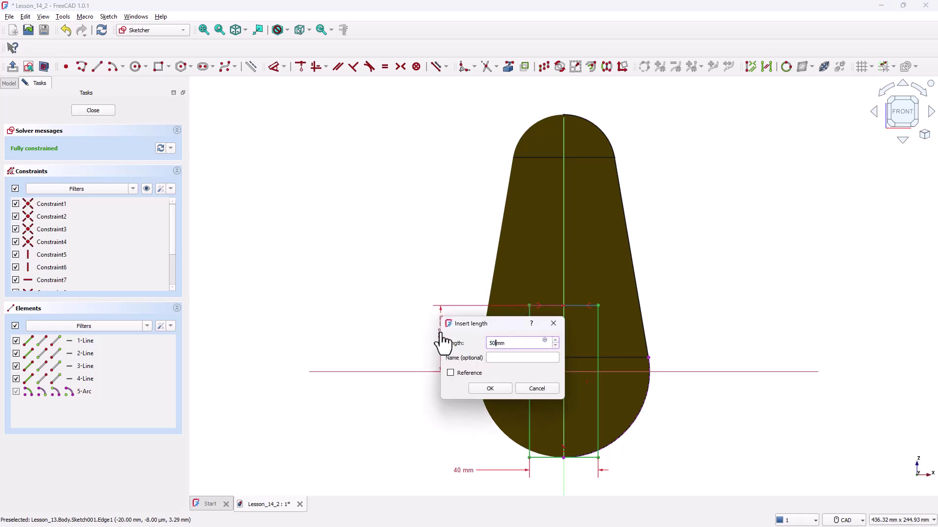
key(Return)
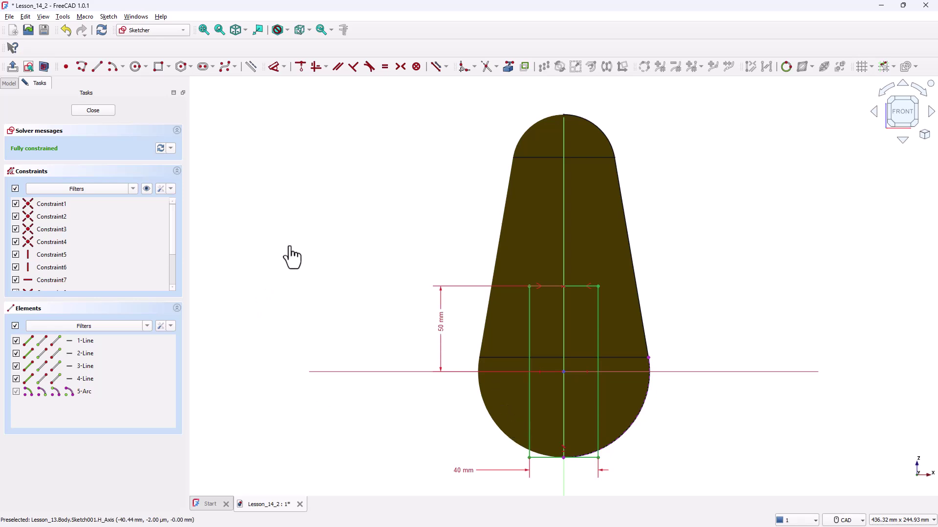
Step: Close the sketch and pocket it Through all, symmetric to the sketch plane
click(109, 110)
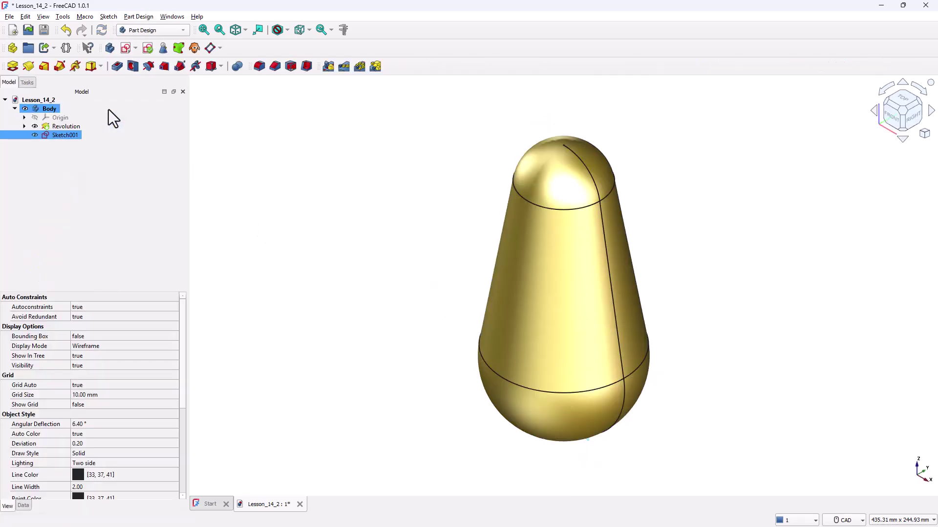
click(119, 68)
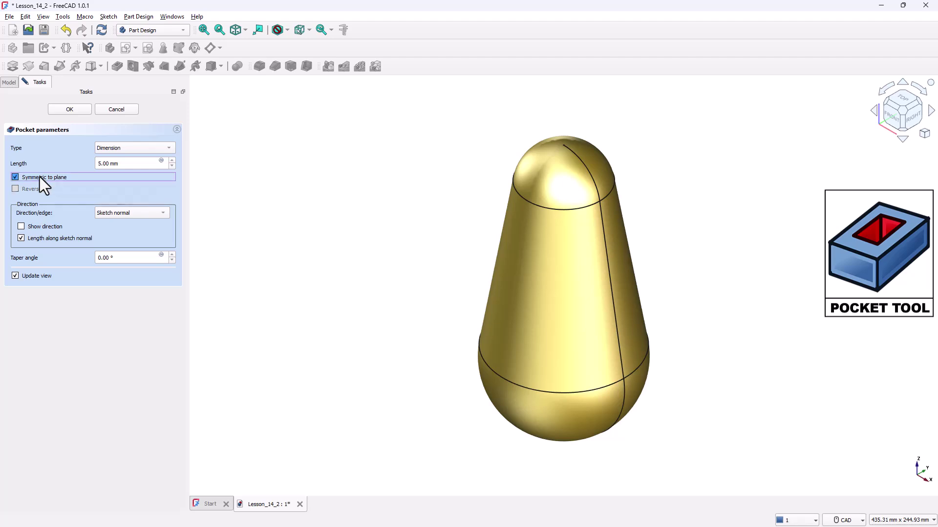
click(116, 151)
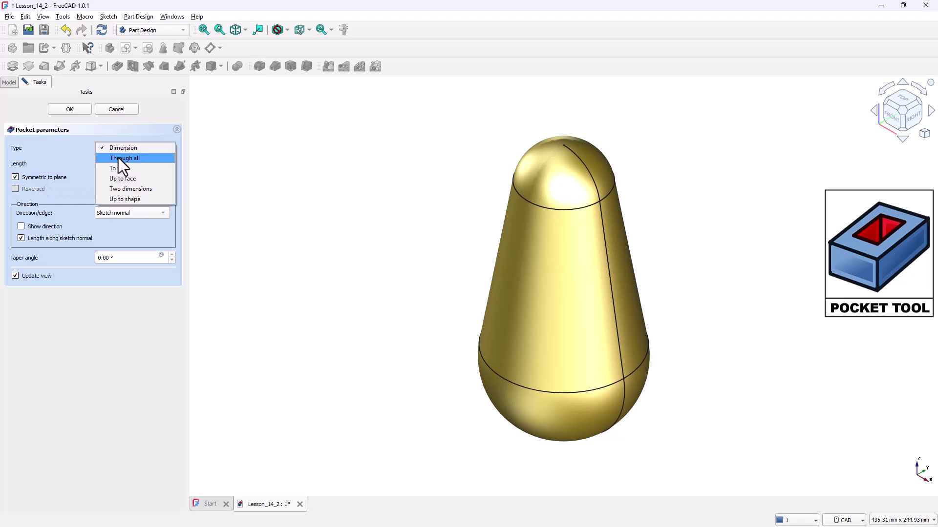
click(118, 158)
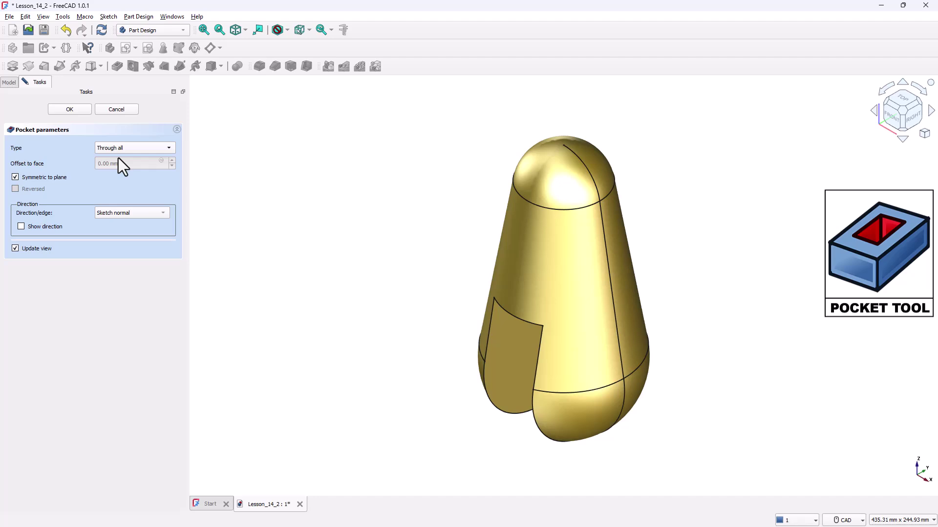
click(70, 109)
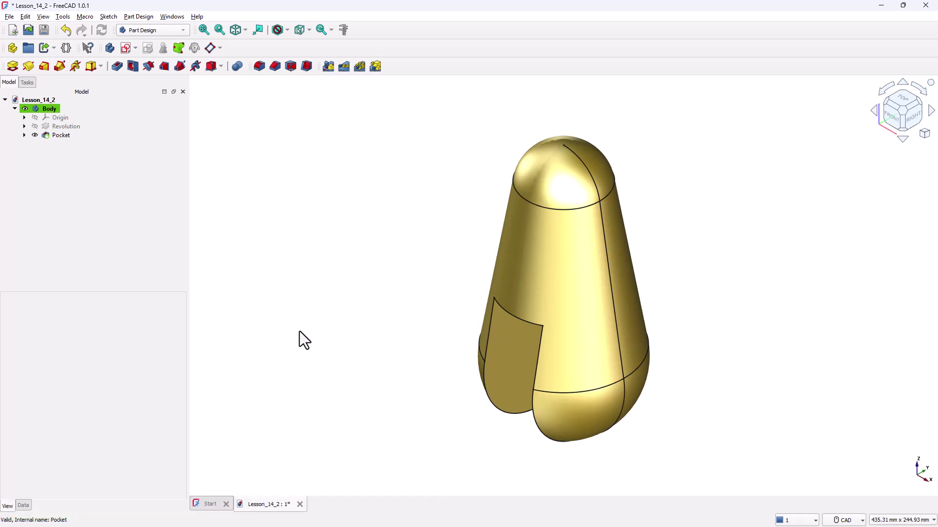
Step: Create a datum plane on the conical face with a 15 mm offset in its z-direction
click(219, 48)
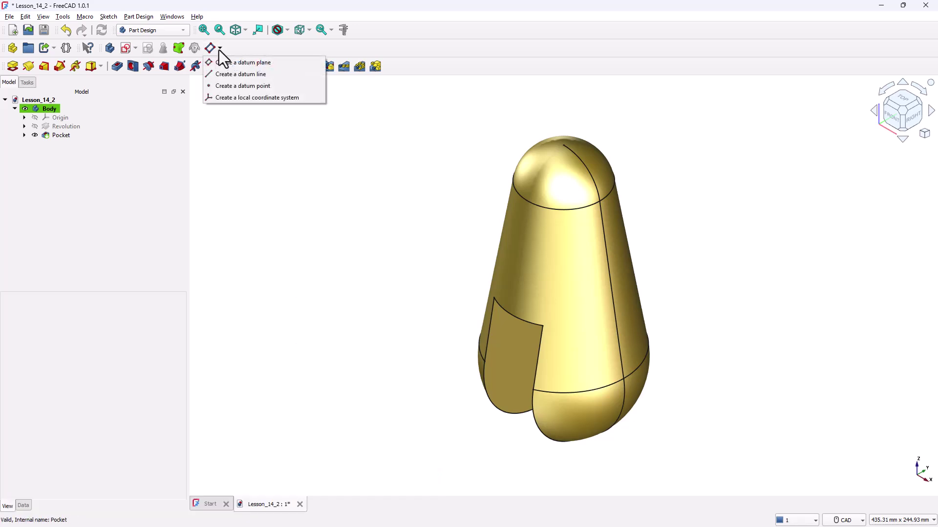
click(223, 62)
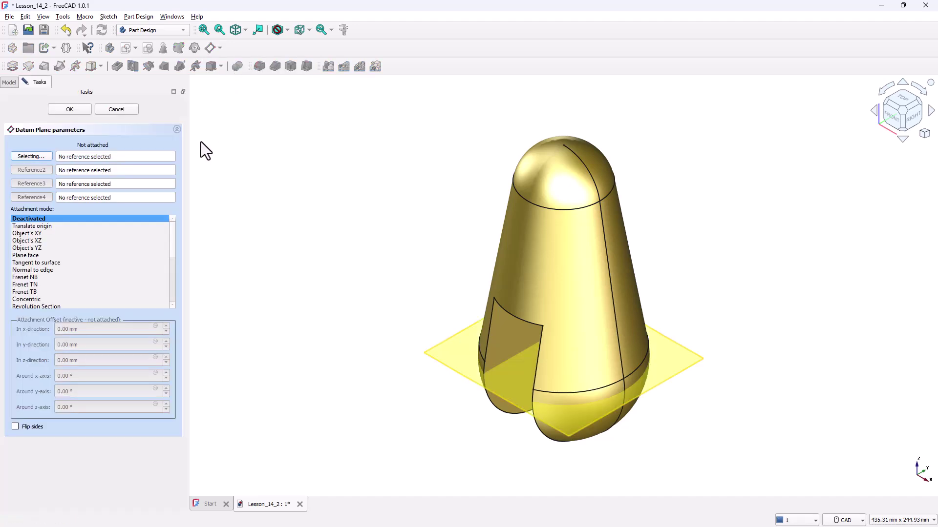
click(564, 278)
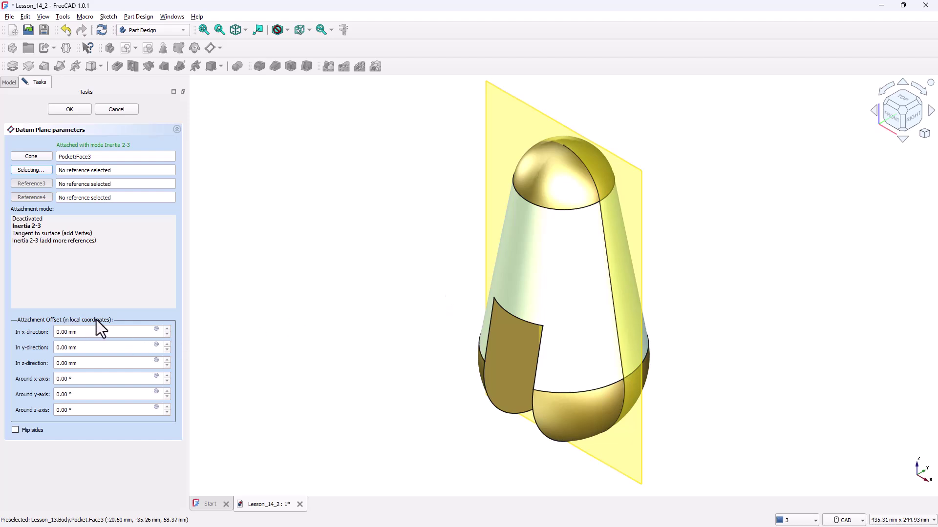
click(167, 361)
click(166, 362)
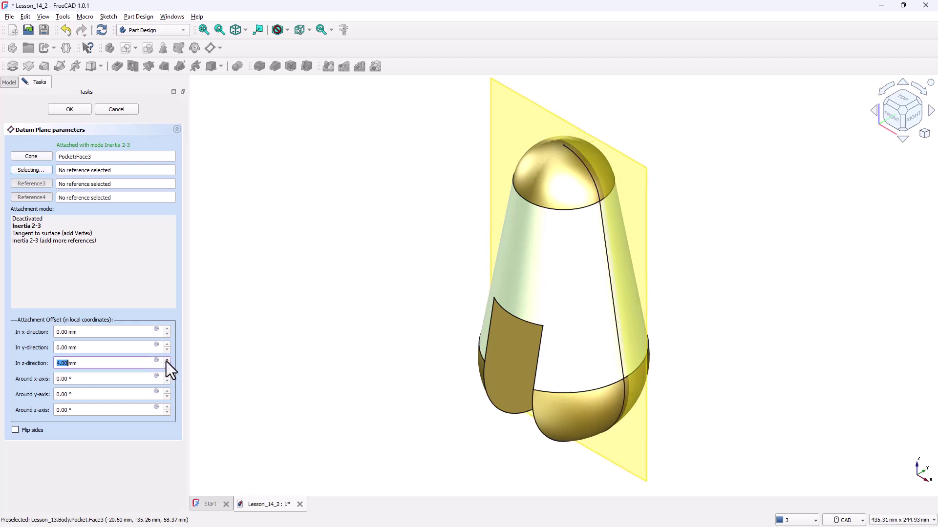
click(166, 361)
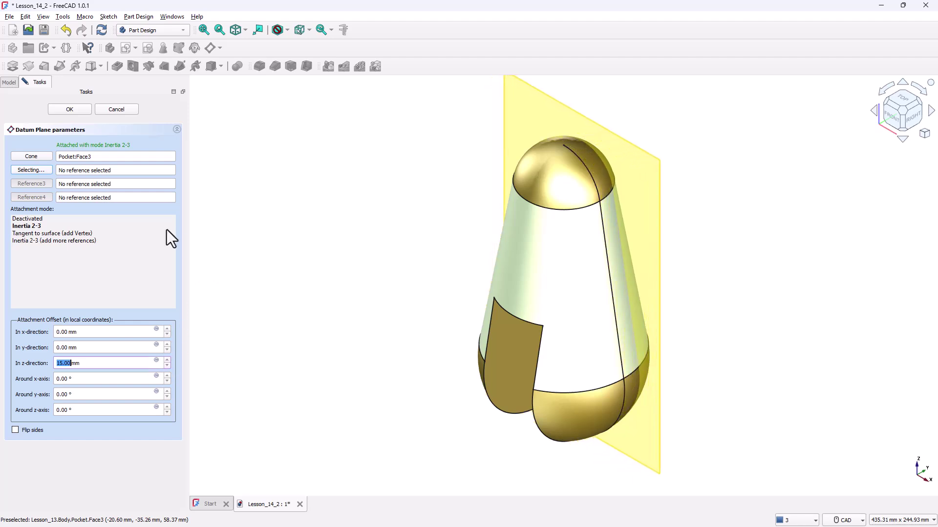
click(77, 111)
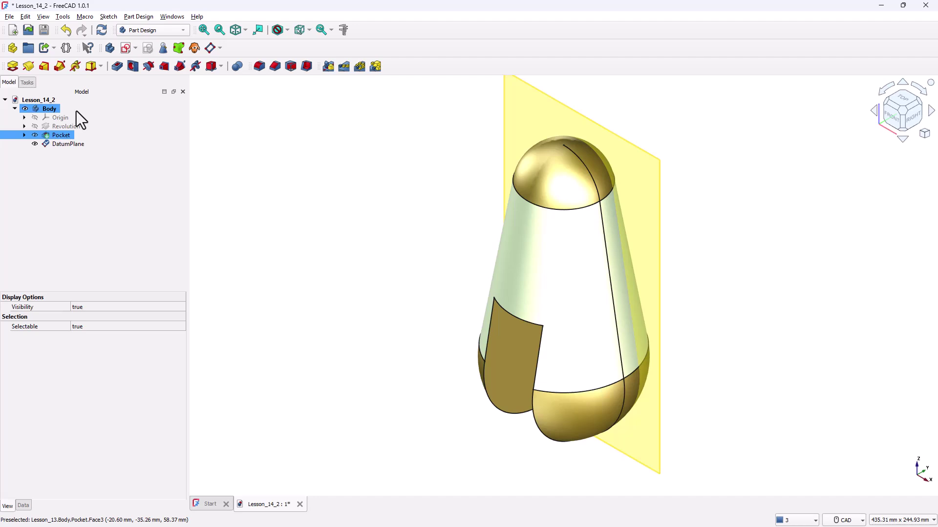
Step: Create a sketch on the DatumPlane and rotate the view so the slot points down
click(81, 144)
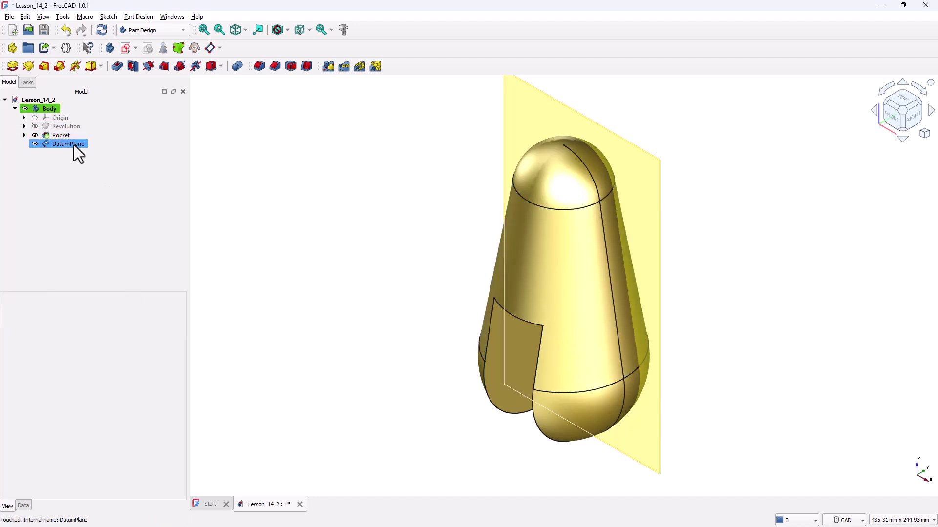
click(126, 49)
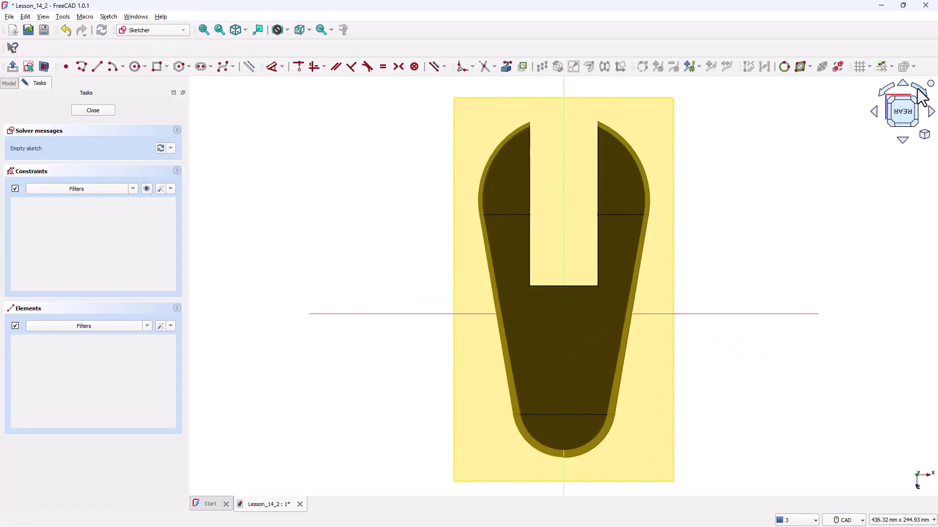
click(918, 90)
click(918, 90)
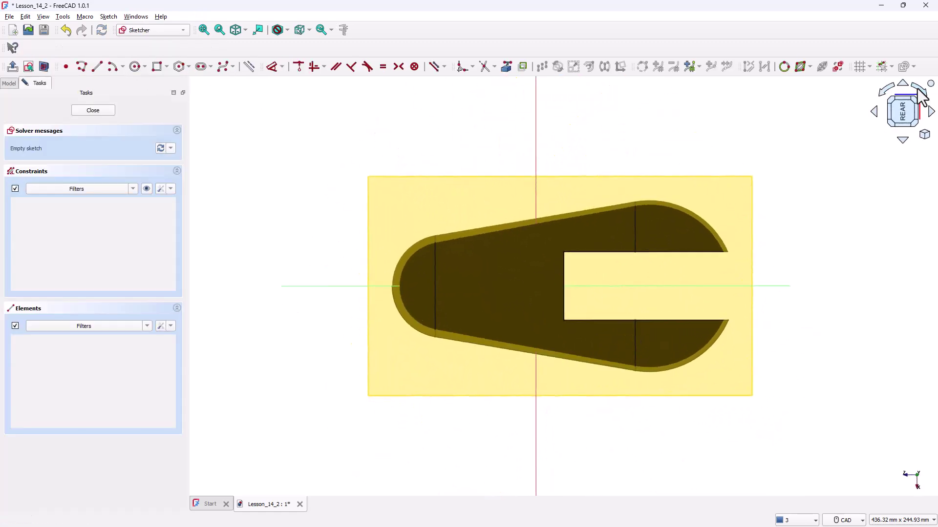
click(918, 91)
click(918, 91)
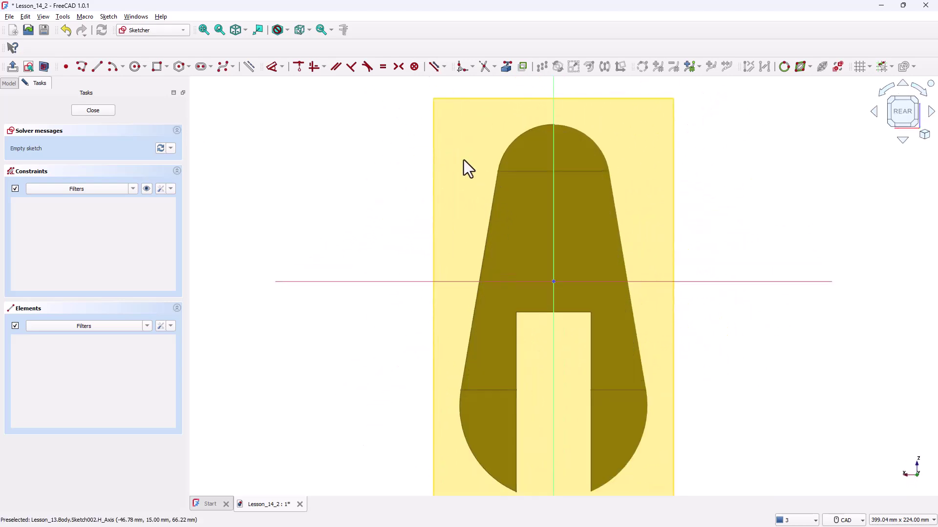
Step: Hide the DatumPlane from the Model tree
click(8, 84)
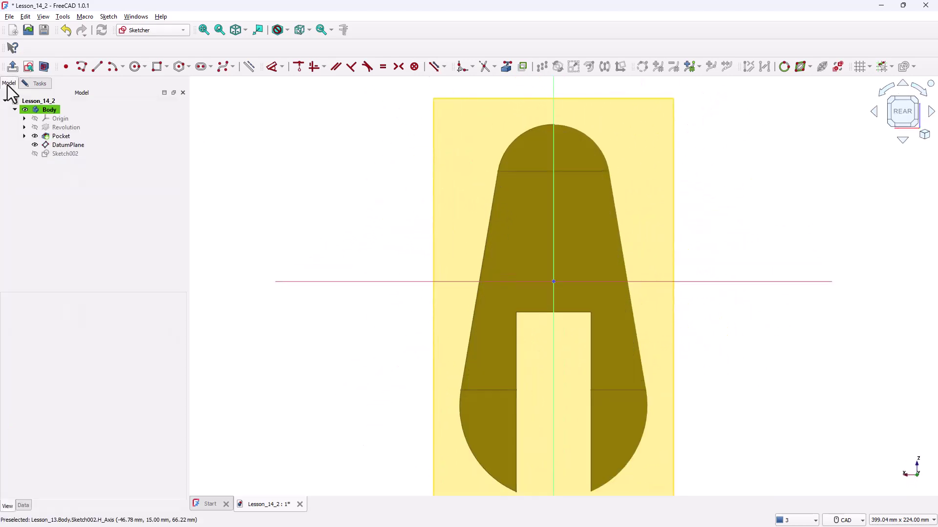
click(34, 144)
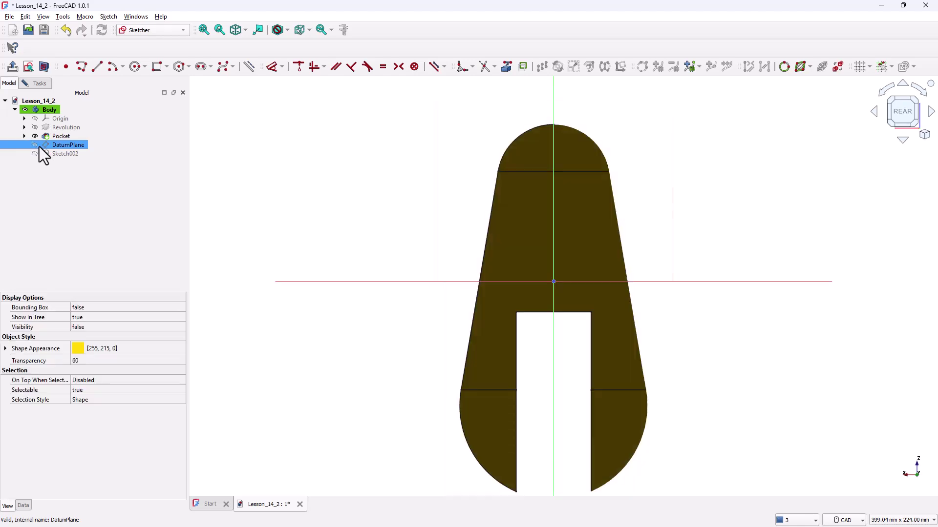
click(417, 162)
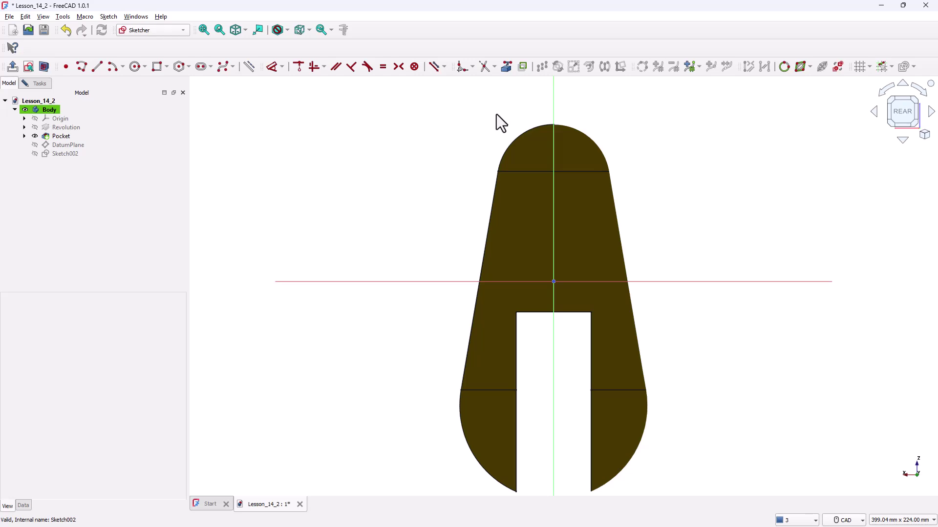
Step: Link the rounded top arc as external geometry and draw a 100 mm circle centred on it
click(505, 67)
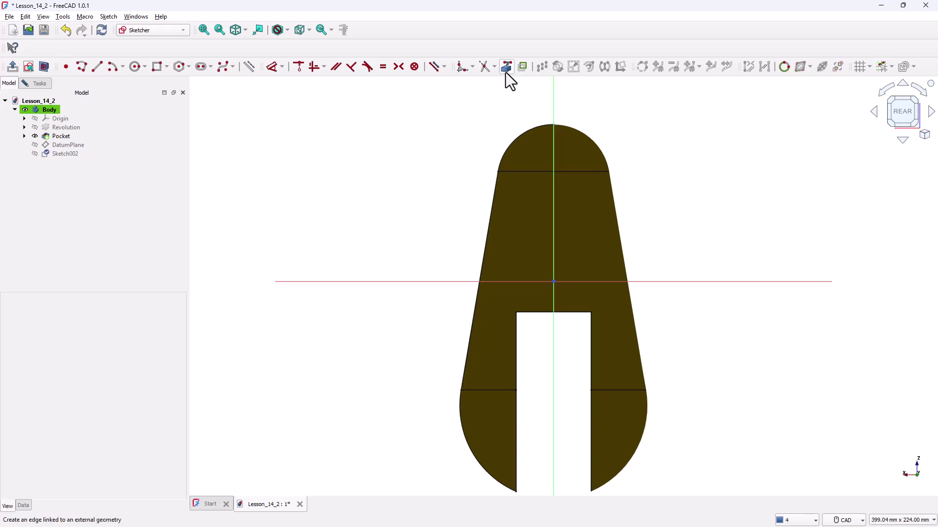
click(518, 132)
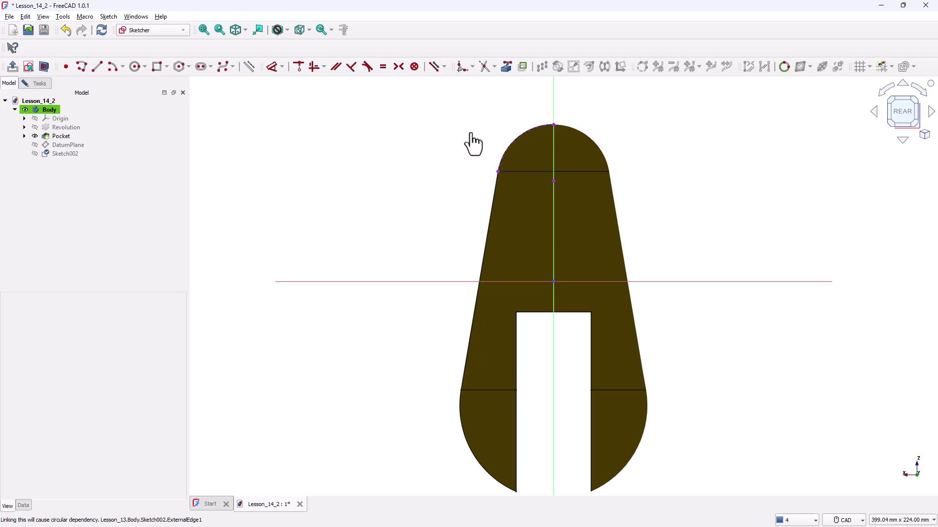
click(136, 66)
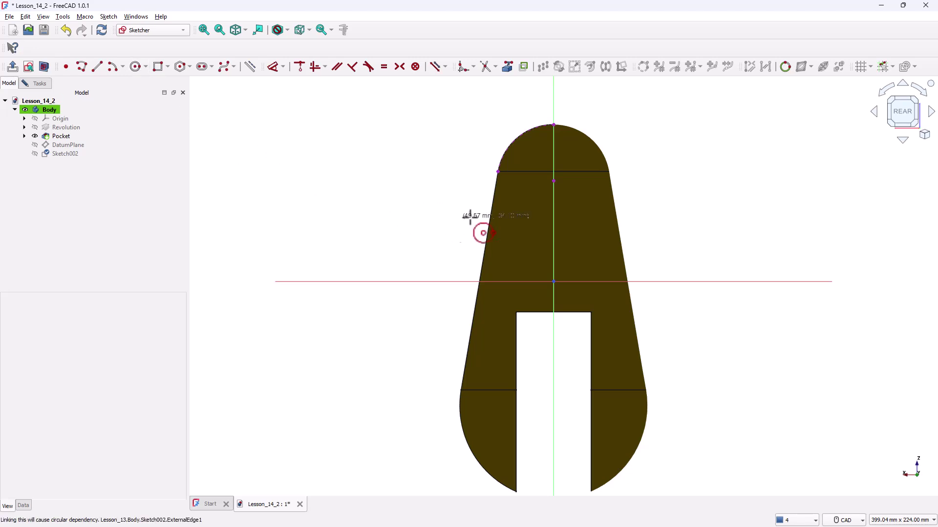
click(553, 181)
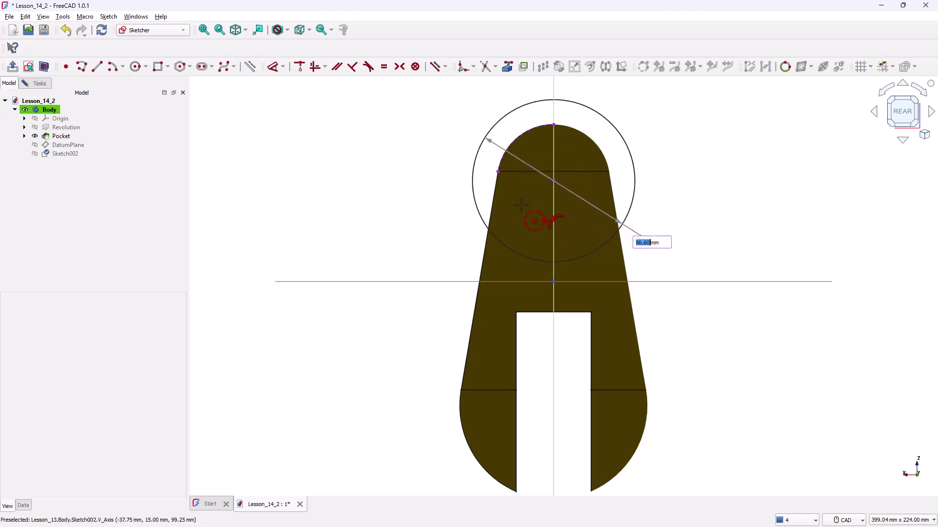
text(100)
key(Return)
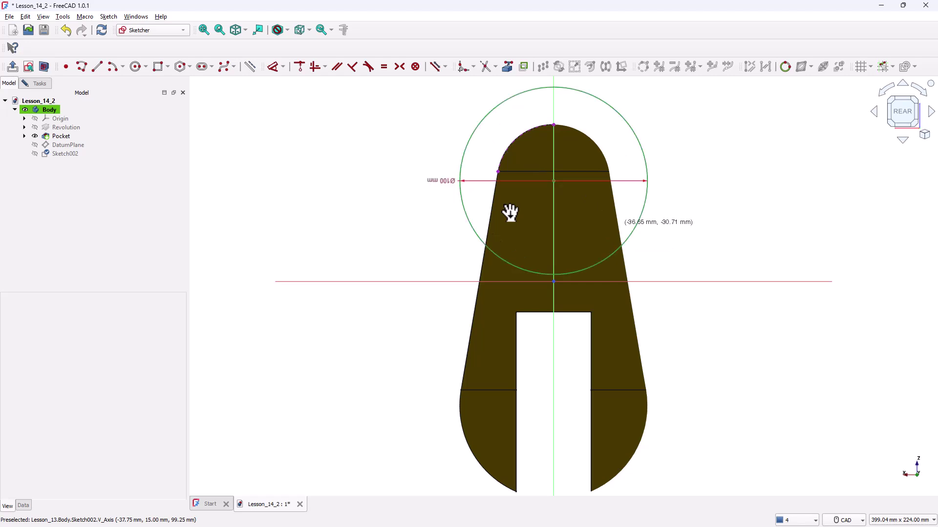
click(29, 83)
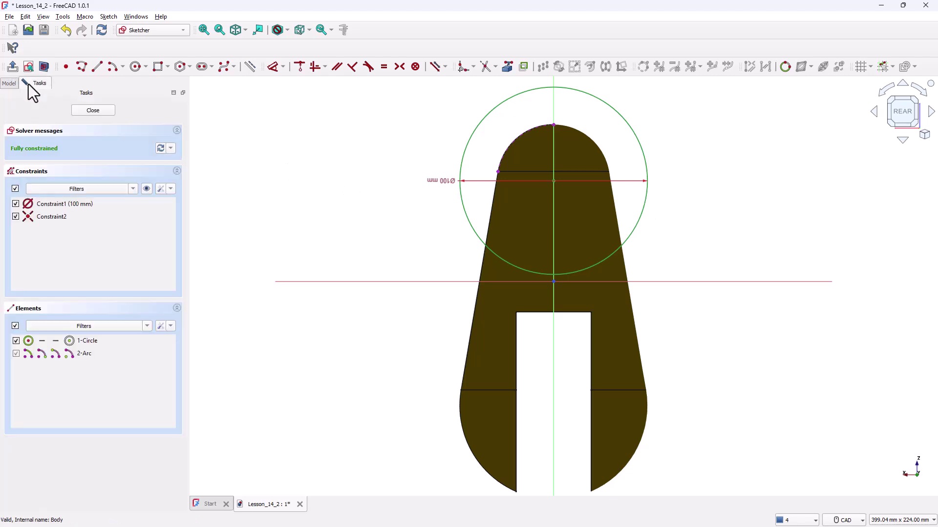
Step: Pocket the circle sketch in the reversed direction with Type Through all, creating Pocket001
click(100, 110)
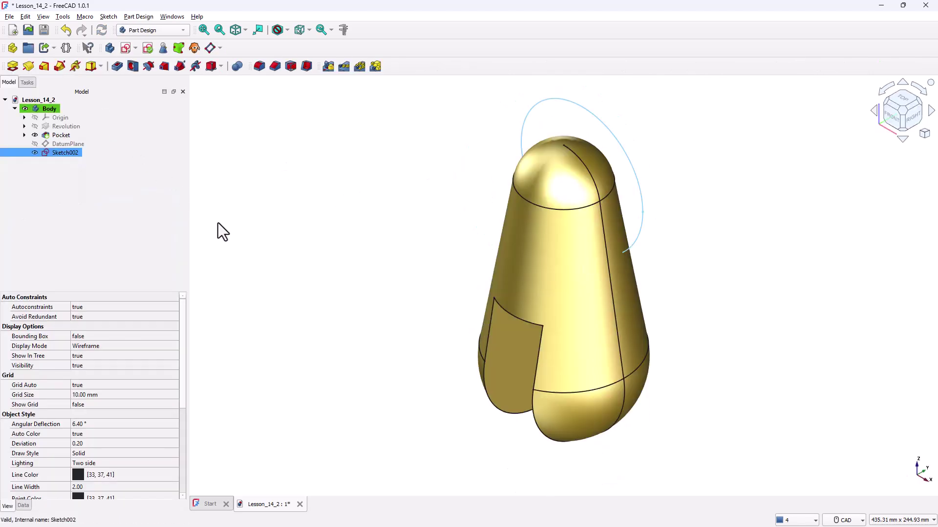
click(119, 69)
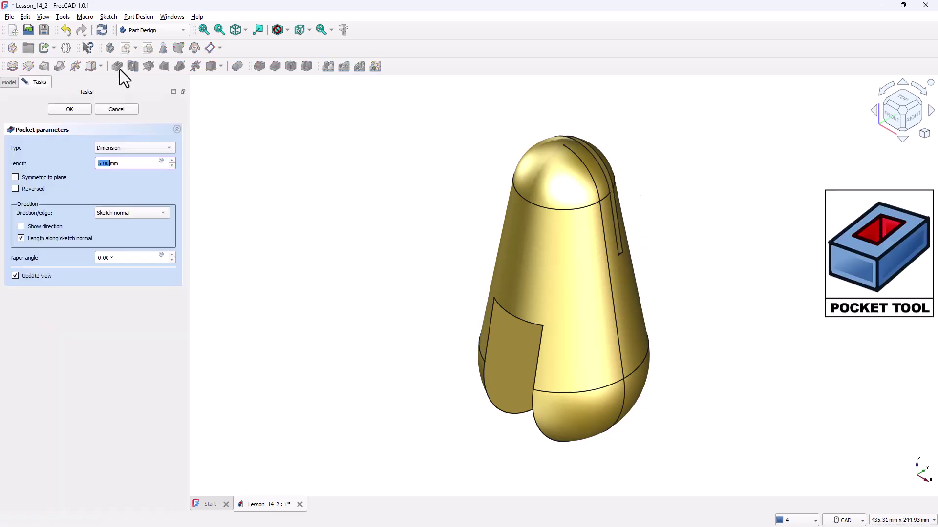
click(171, 161)
click(172, 161)
click(171, 161)
click(171, 161)
click(172, 161)
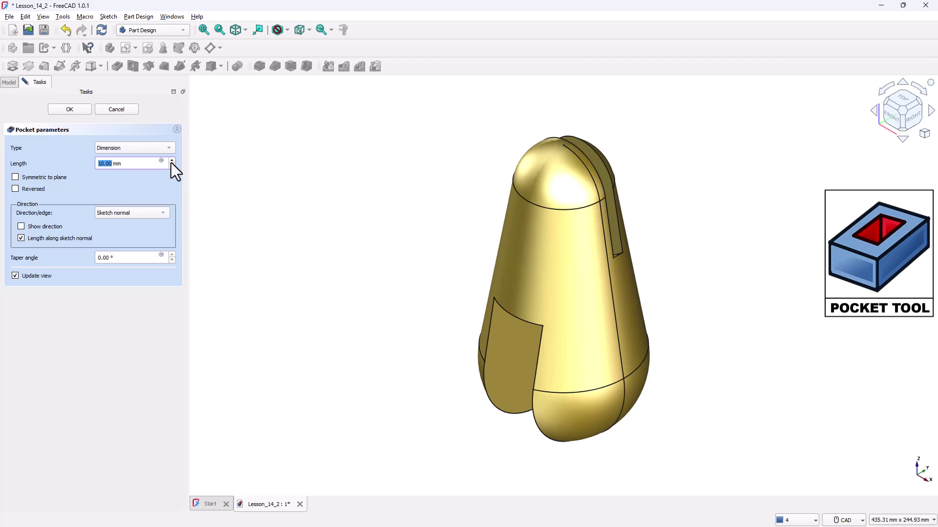
click(41, 190)
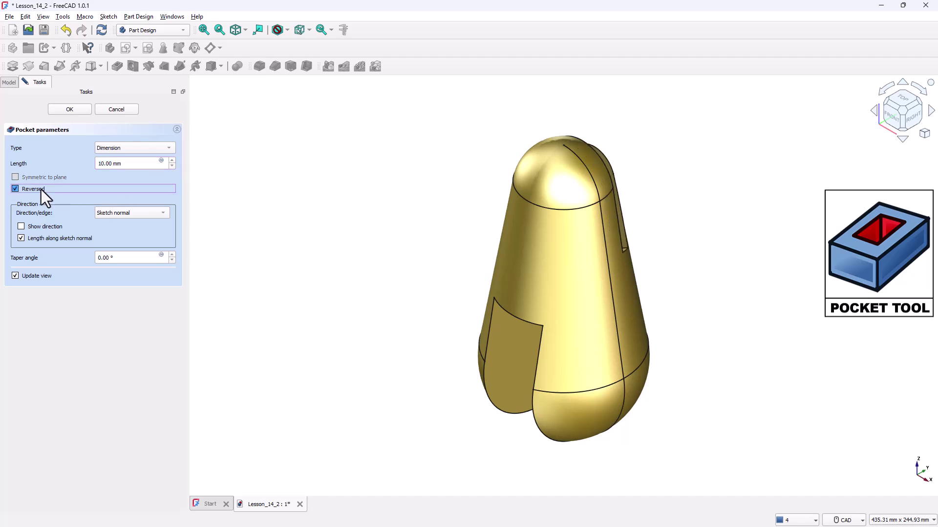
click(109, 148)
click(175, 157)
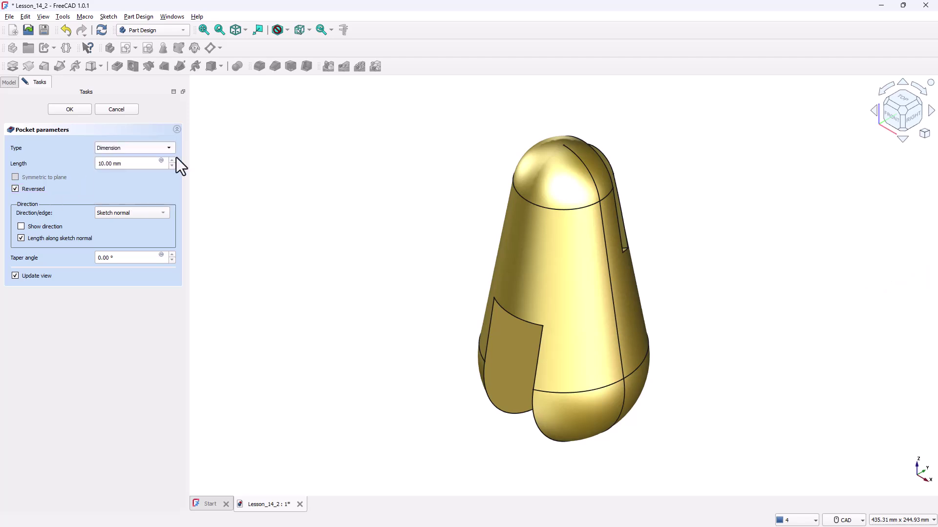
click(873, 111)
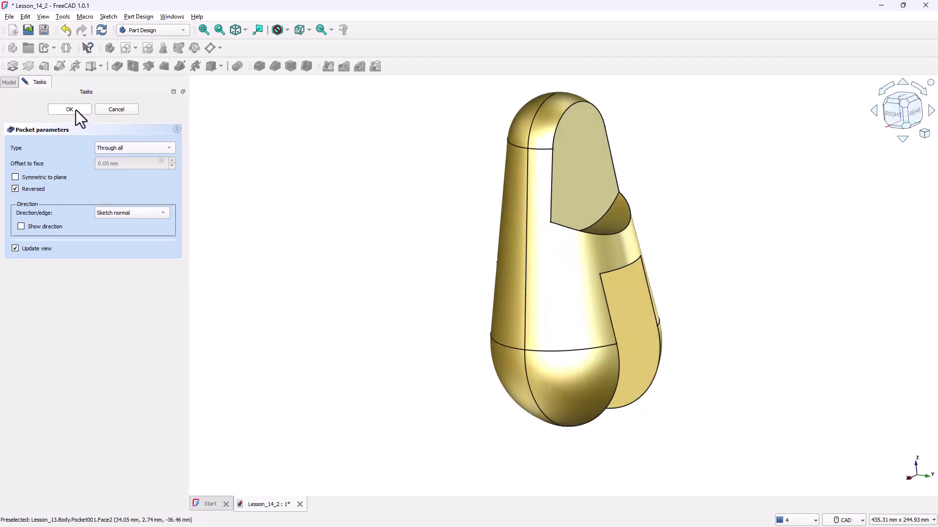
click(75, 109)
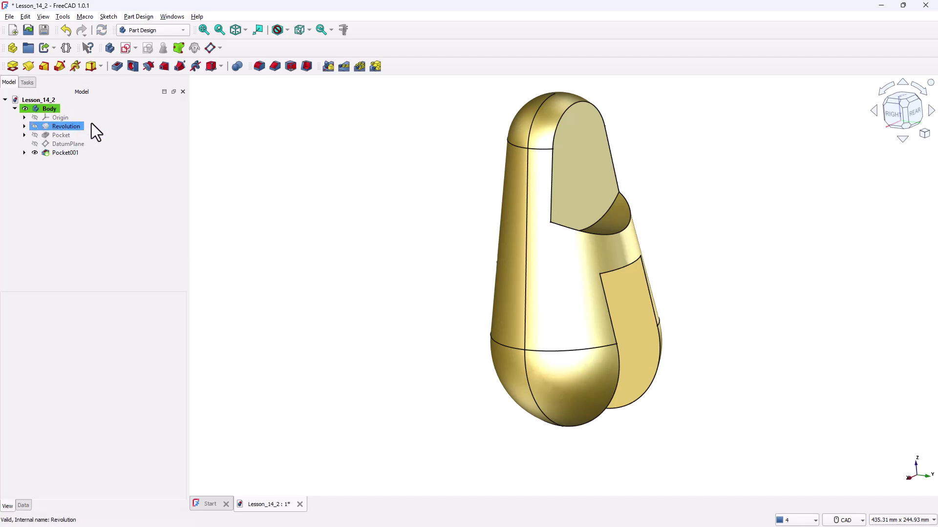
Step: Add a Mirrored feature of Pocket001 using the Base XZ plane
key(0)
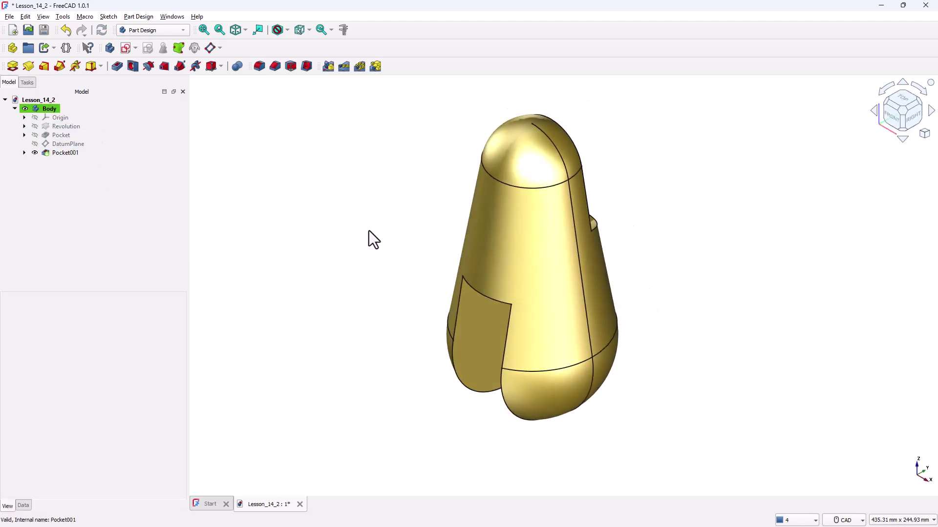
click(66, 154)
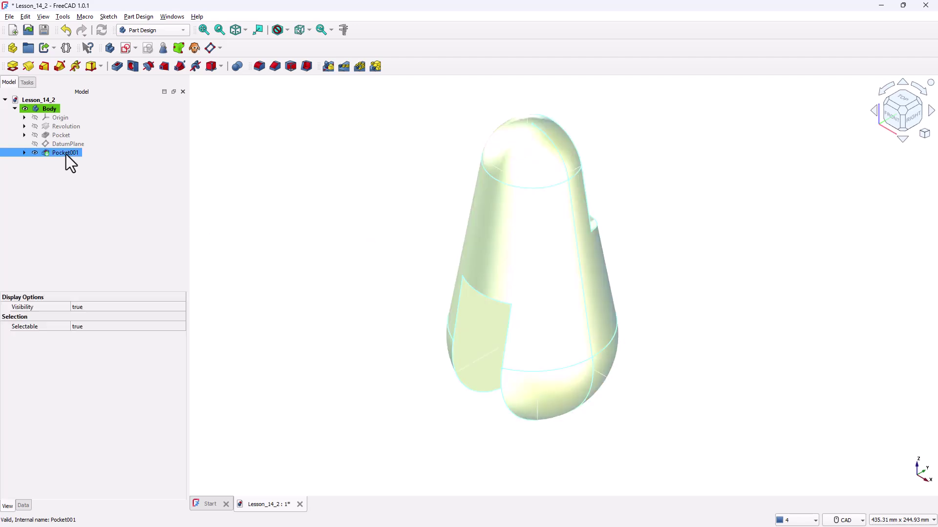
click(328, 67)
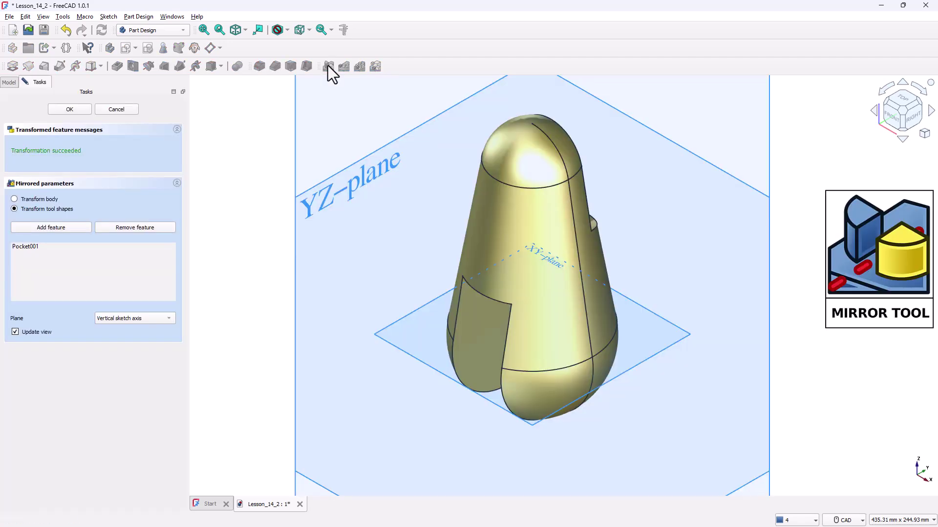
click(167, 318)
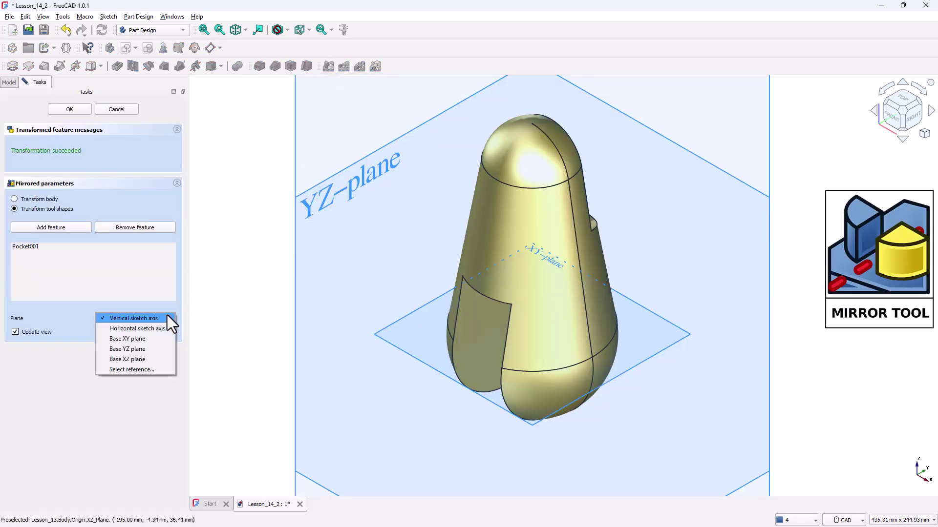
click(160, 360)
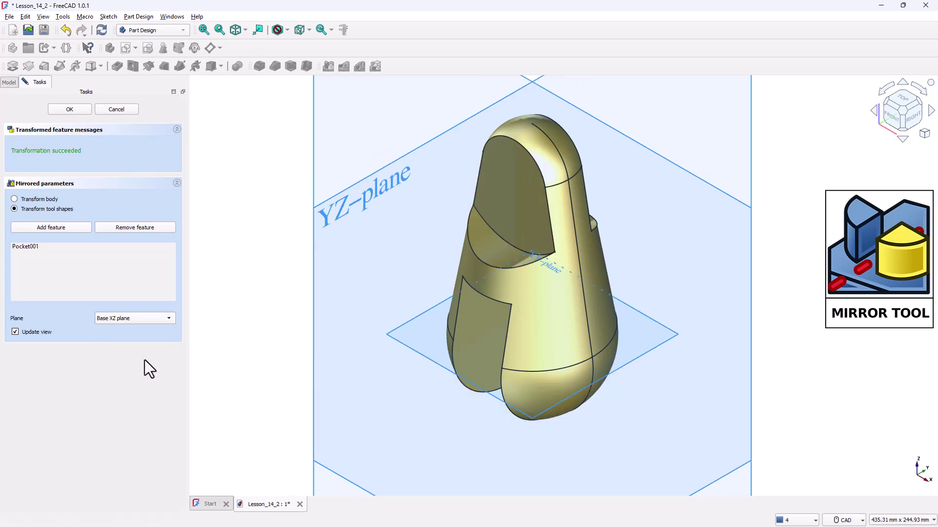
click(78, 111)
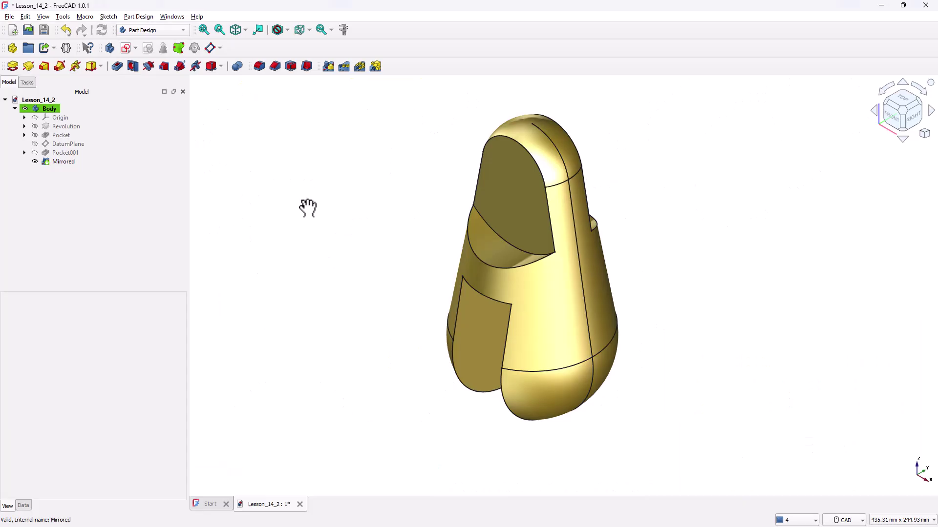
Step: Sketch on the flat face a 30 mm circle centred on the linked top arc, then close it
click(502, 187)
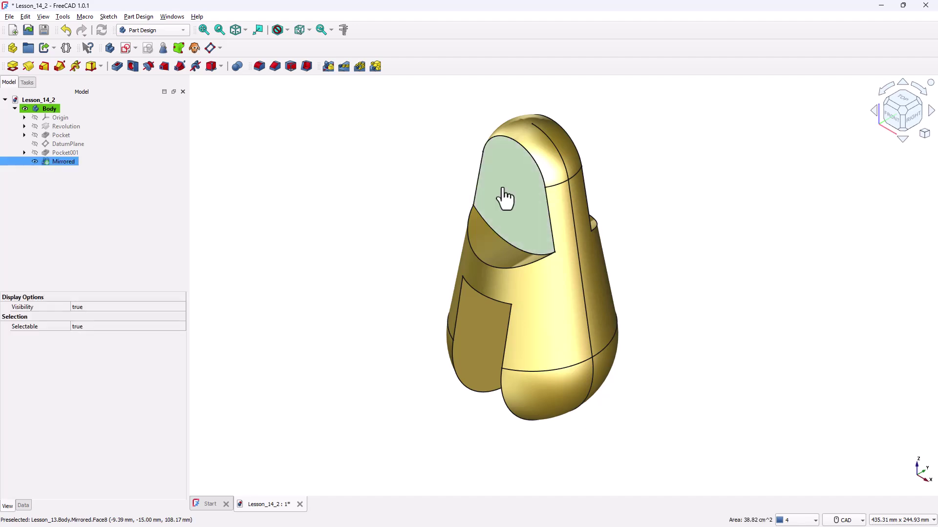
click(125, 48)
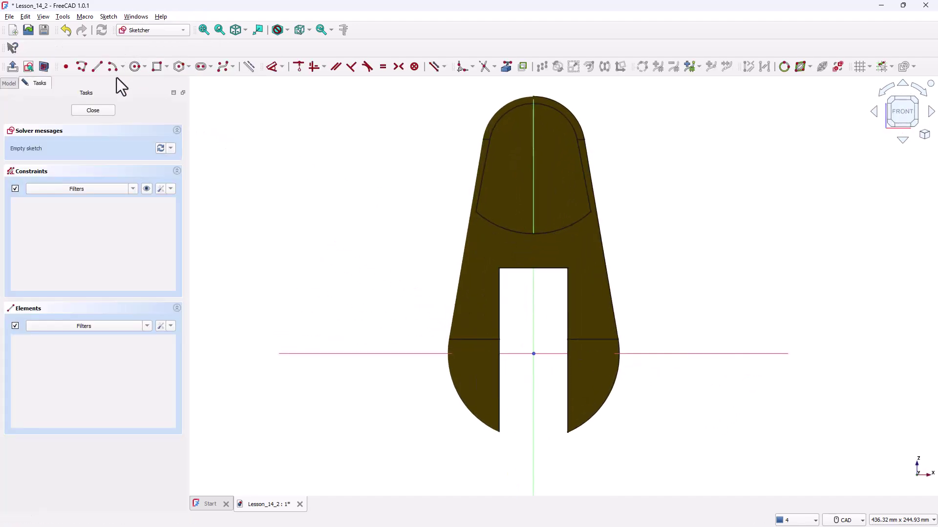
click(44, 67)
click(507, 72)
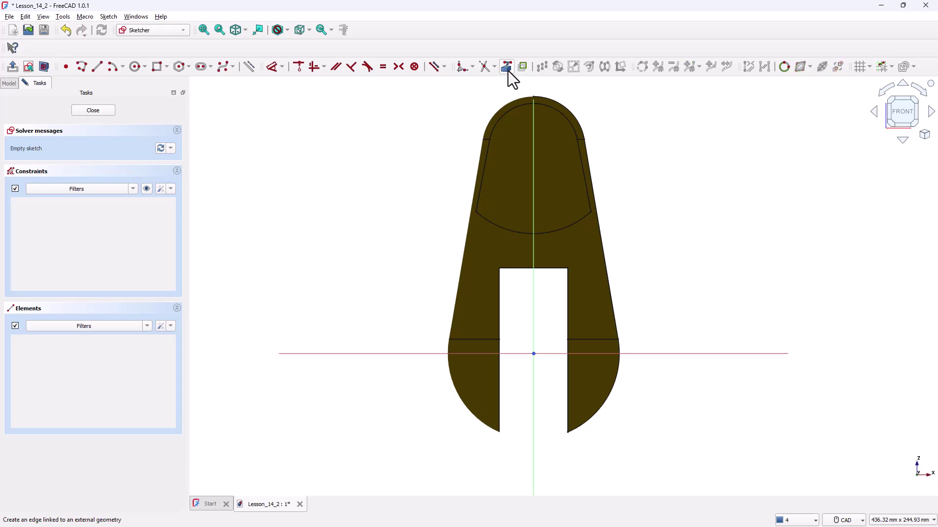
click(556, 113)
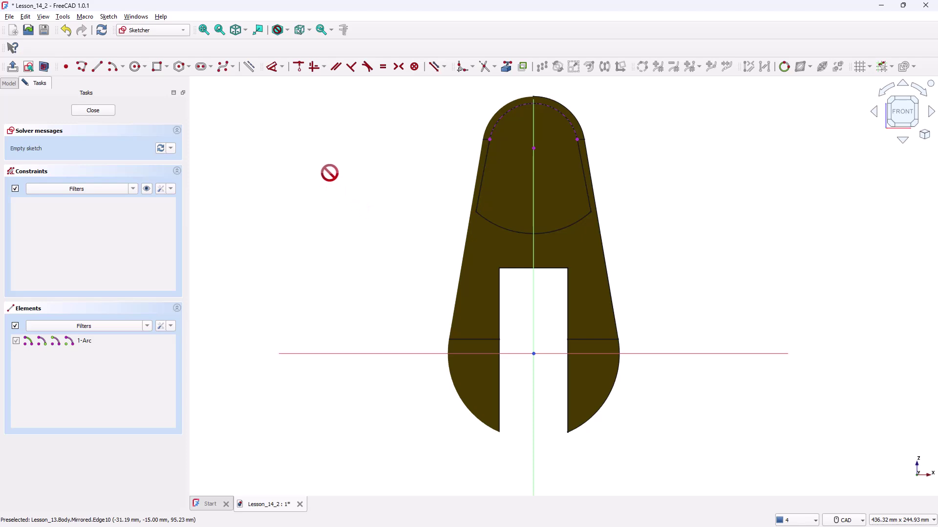
click(135, 67)
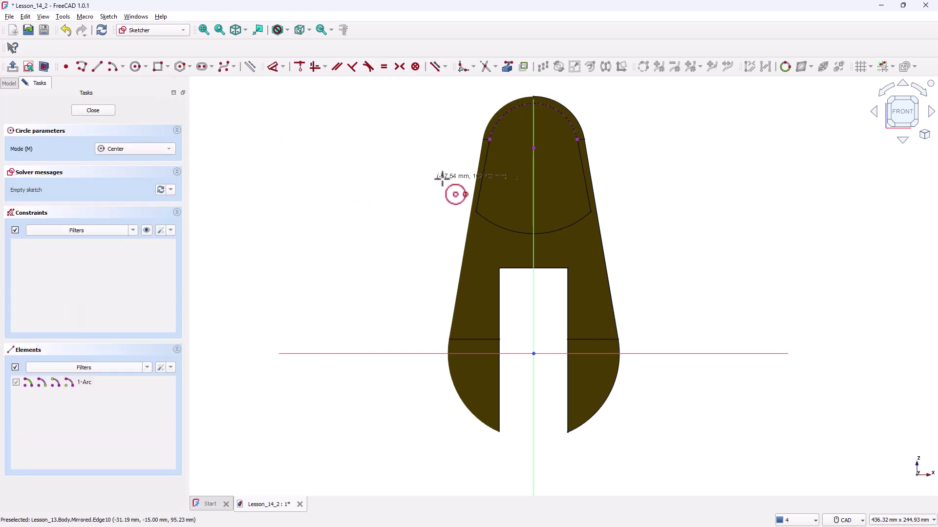
click(533, 148)
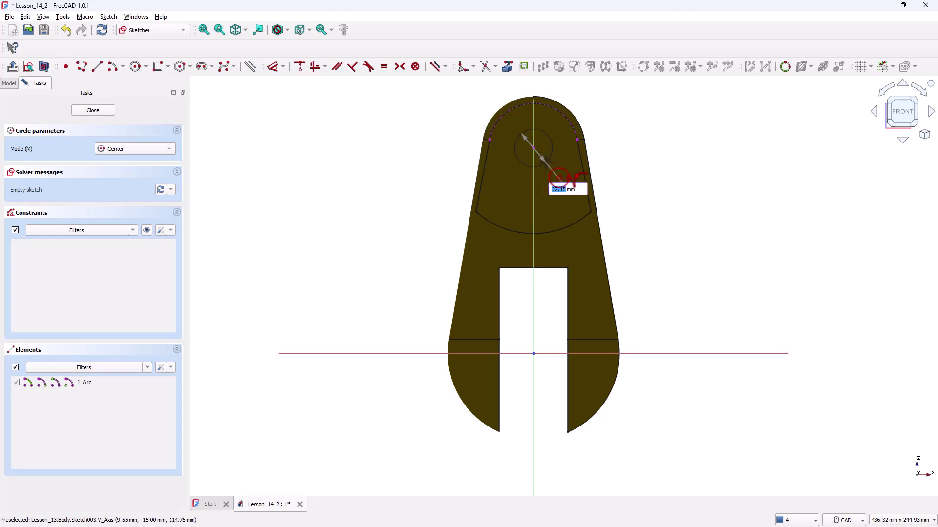
text(15)
key(Return)
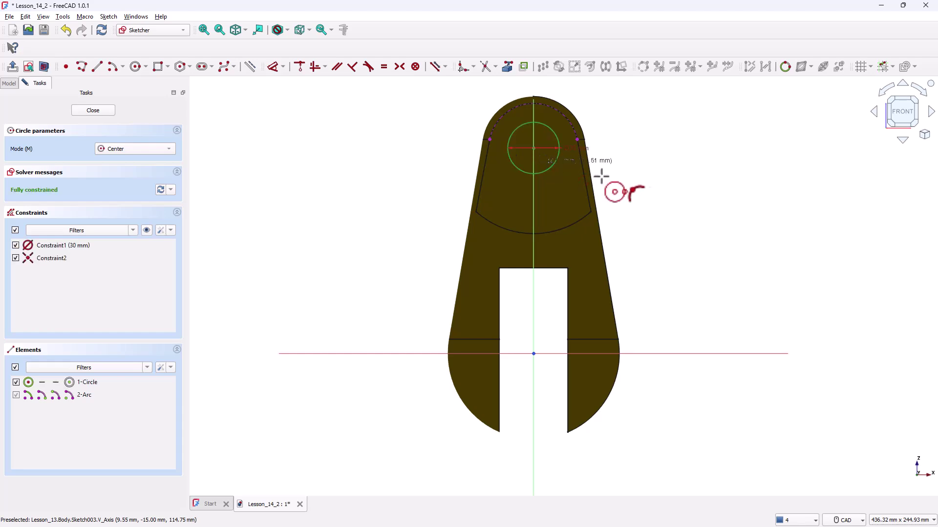
key(Escape)
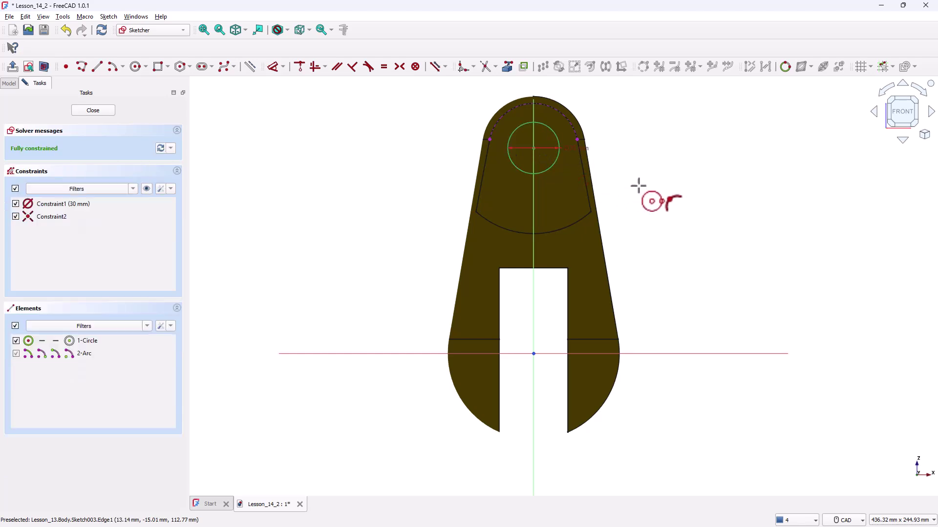
click(99, 112)
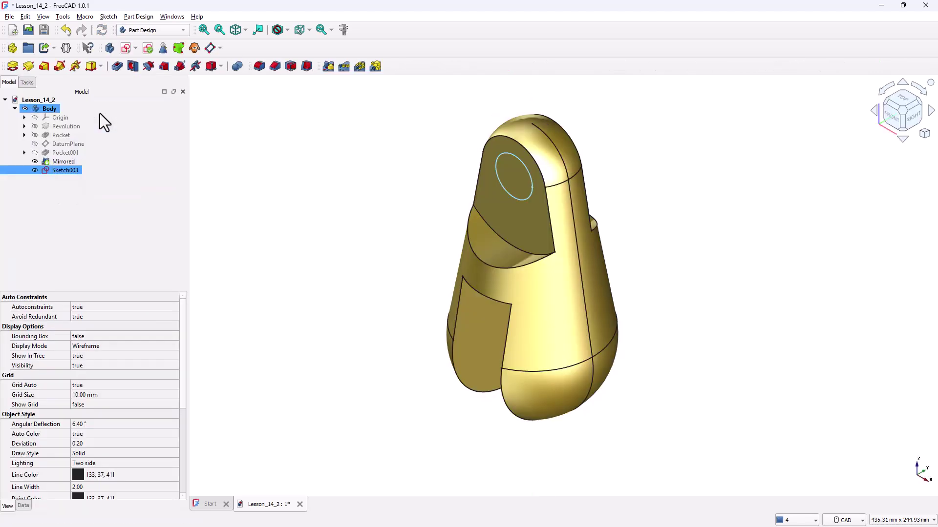
Step: Pocket Sketch003 with Type Through all to drill the 30 mm hole as Pocket002
click(117, 67)
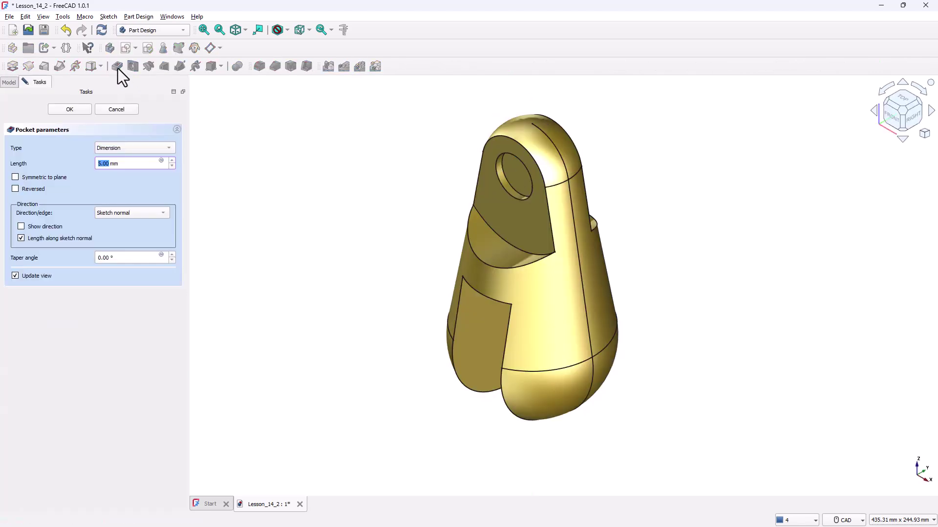
click(131, 148)
click(130, 157)
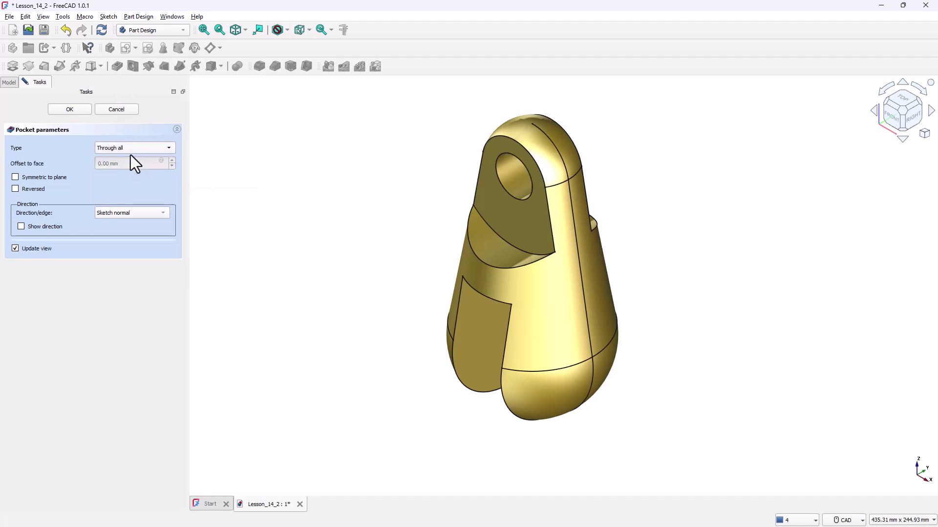
click(80, 110)
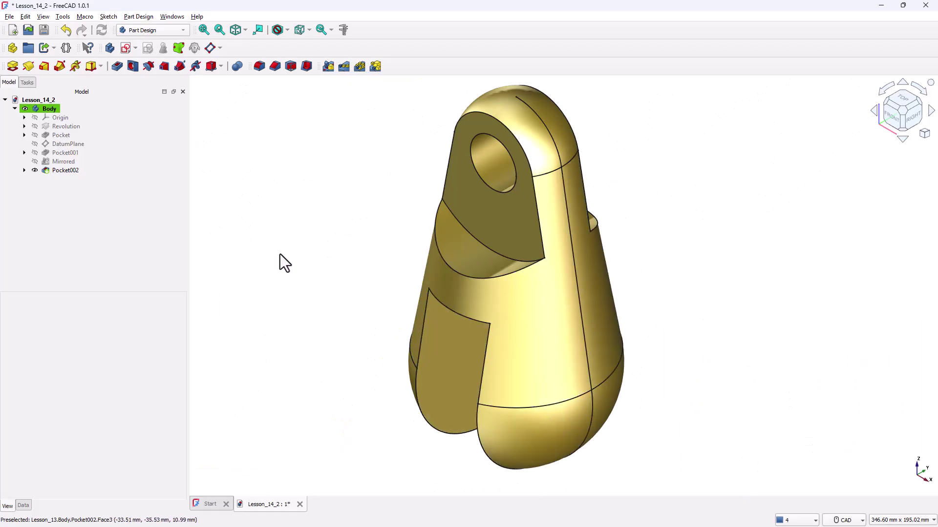
Step: Create a datum plane and attach it to the slot's inner face, Pocket002:Face4
click(211, 48)
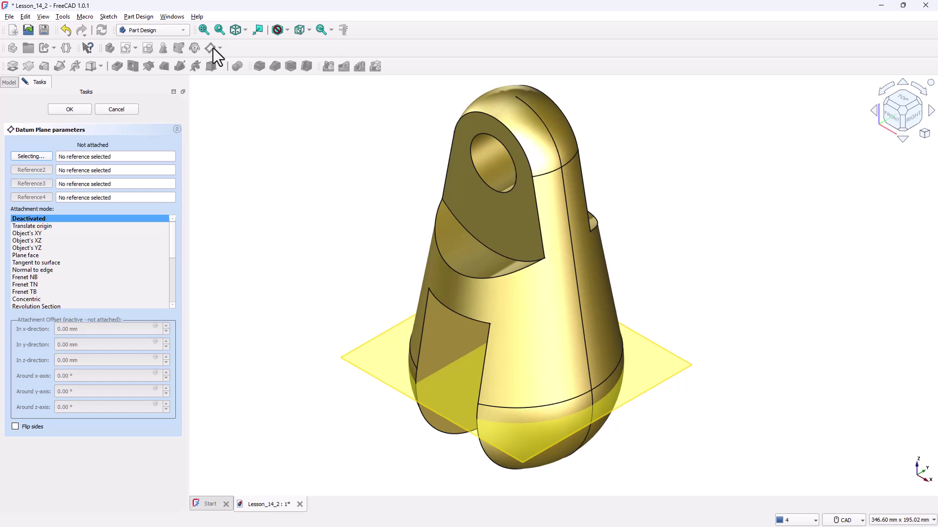
scroll(889, 347, down, 1)
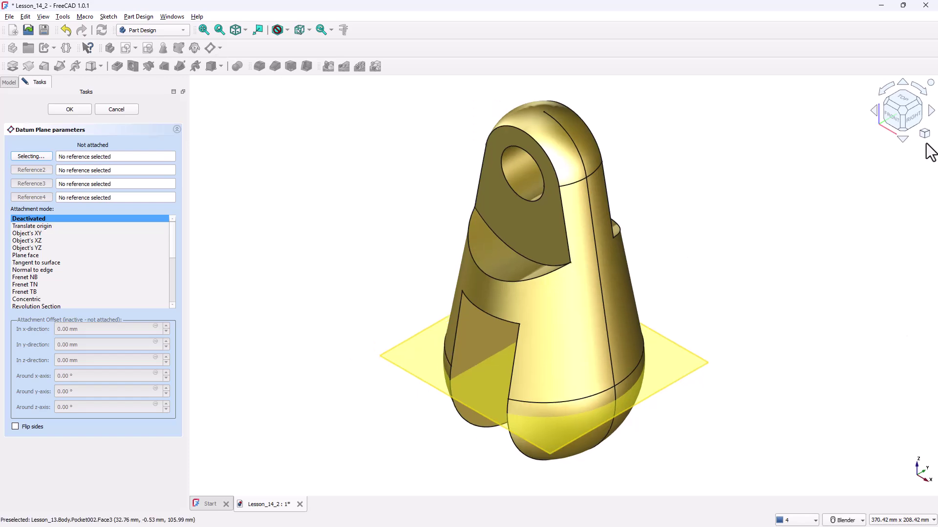
drag(902, 110, 713, 334)
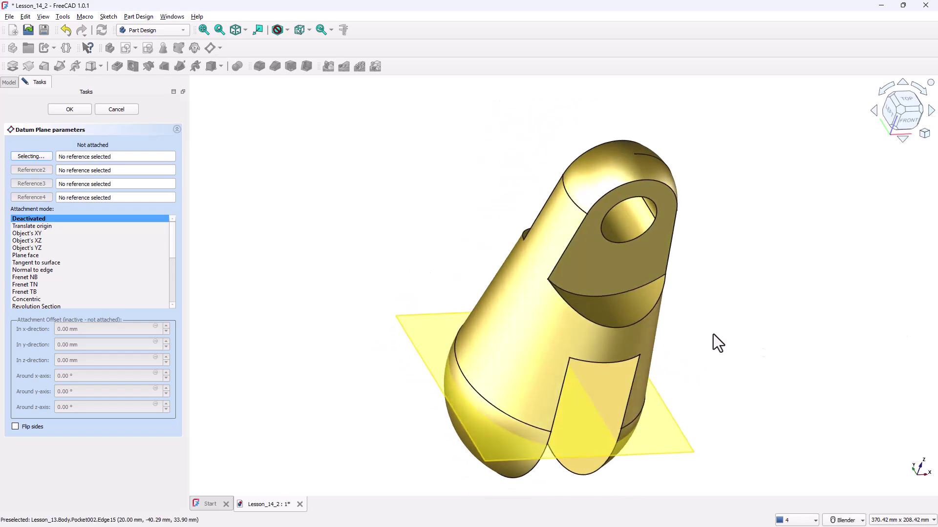
click(619, 391)
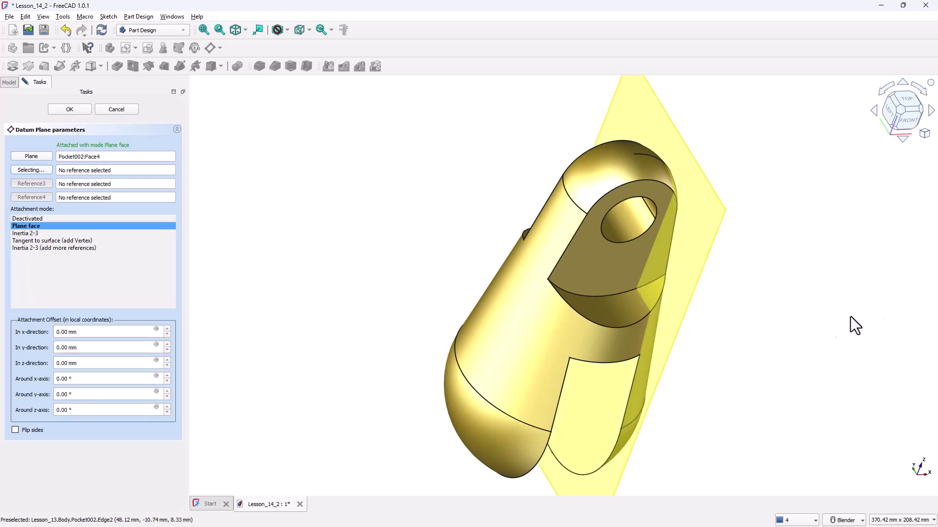
Step: Flip the datum plane to the other side, offset it 30 mm in z, and confirm it
click(909, 124)
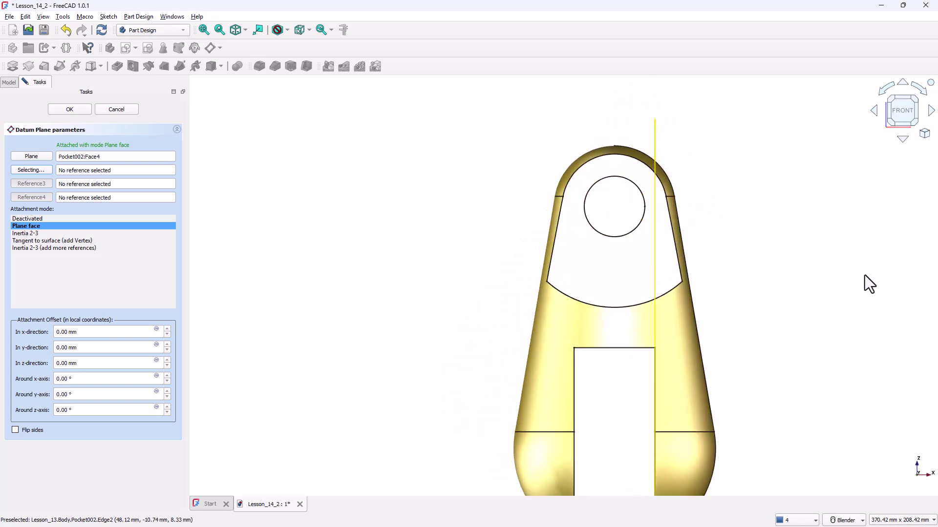
key(v)
key(f)
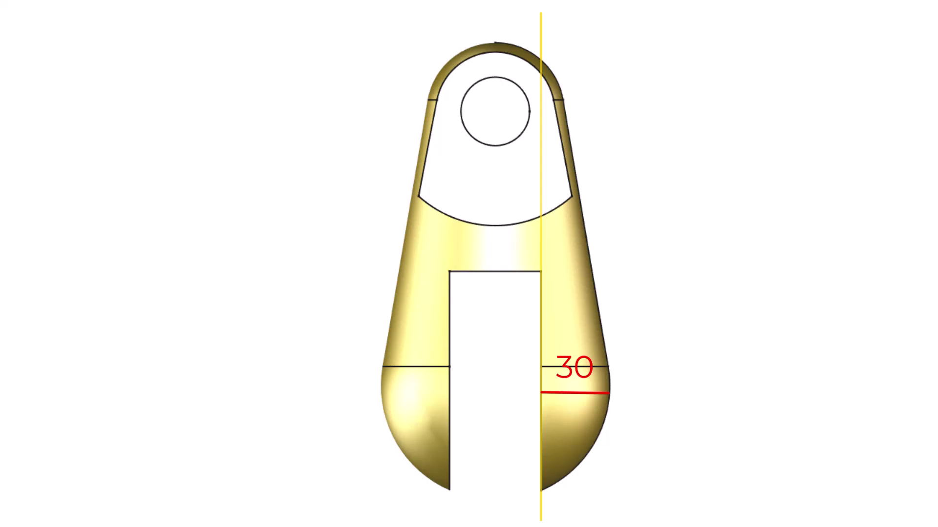
click(166, 360)
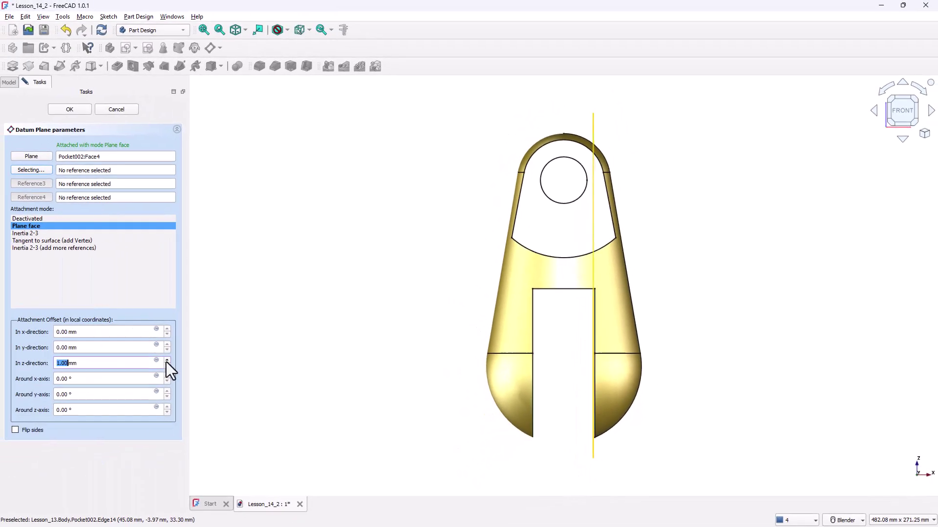
click(166, 360)
click(167, 361)
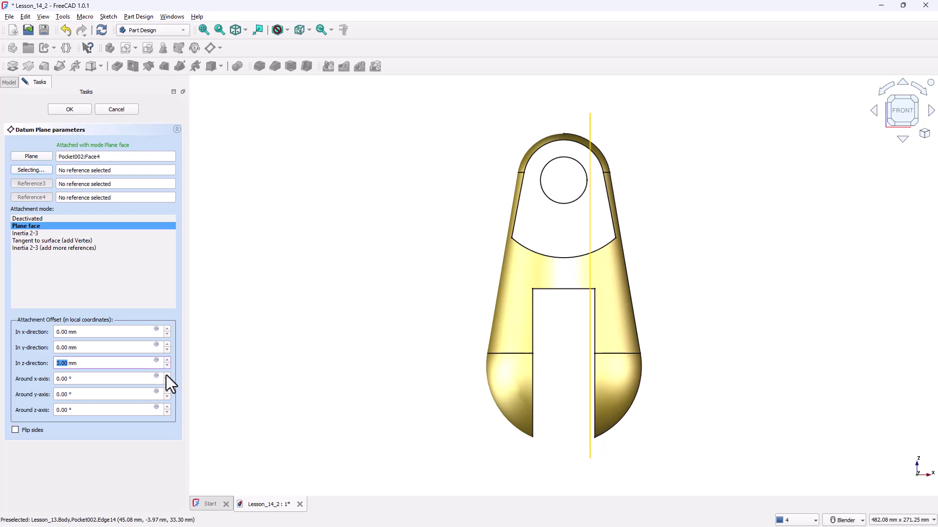
click(28, 430)
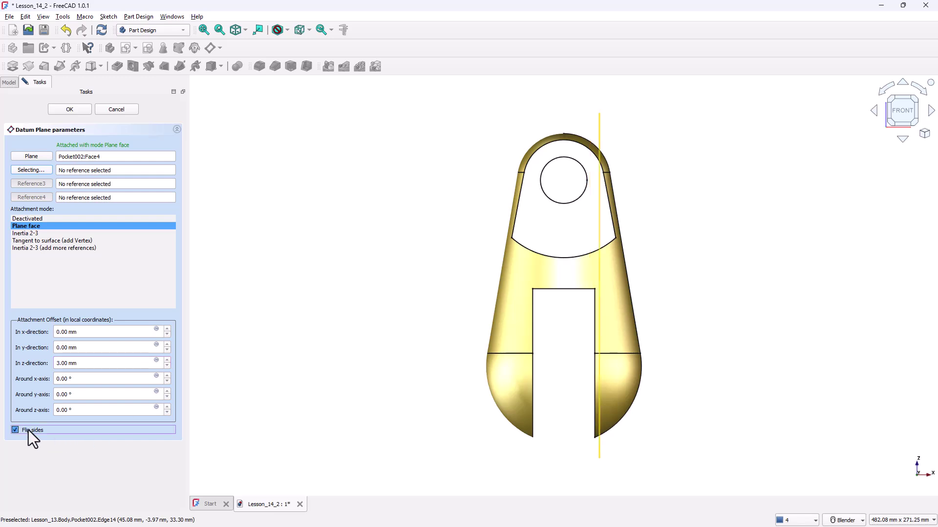
click(168, 362)
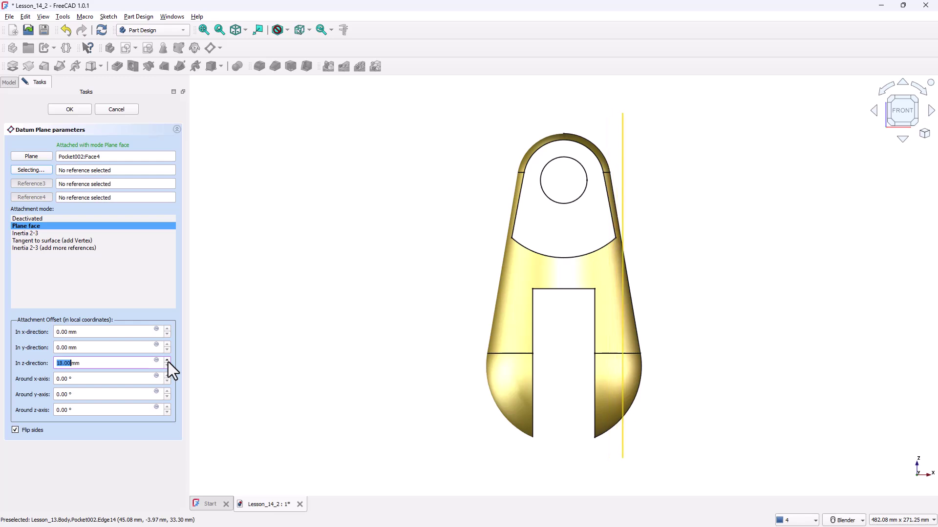
drag(168, 362, 168, 362)
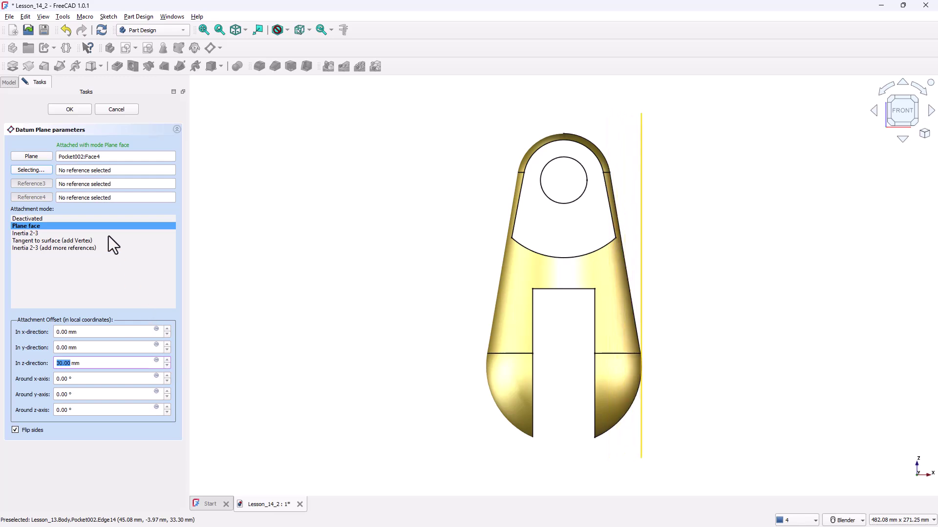
click(68, 110)
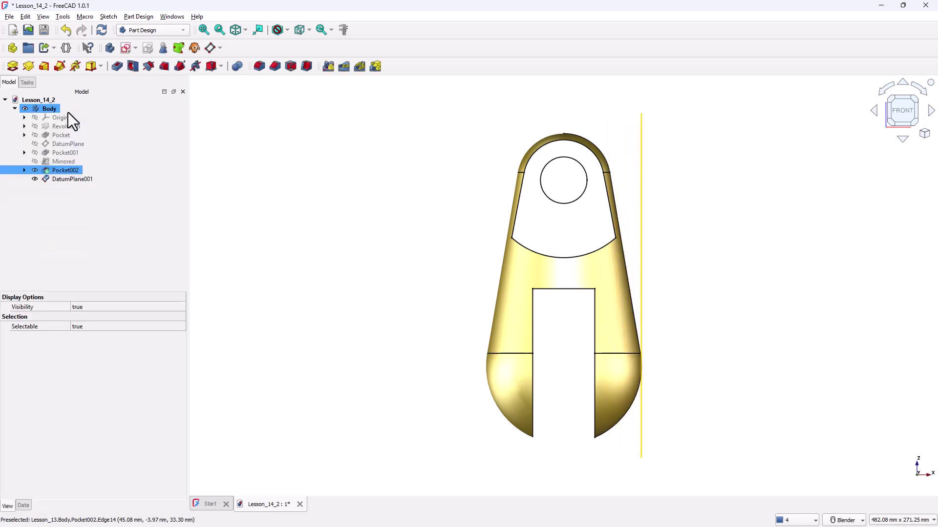
click(113, 194)
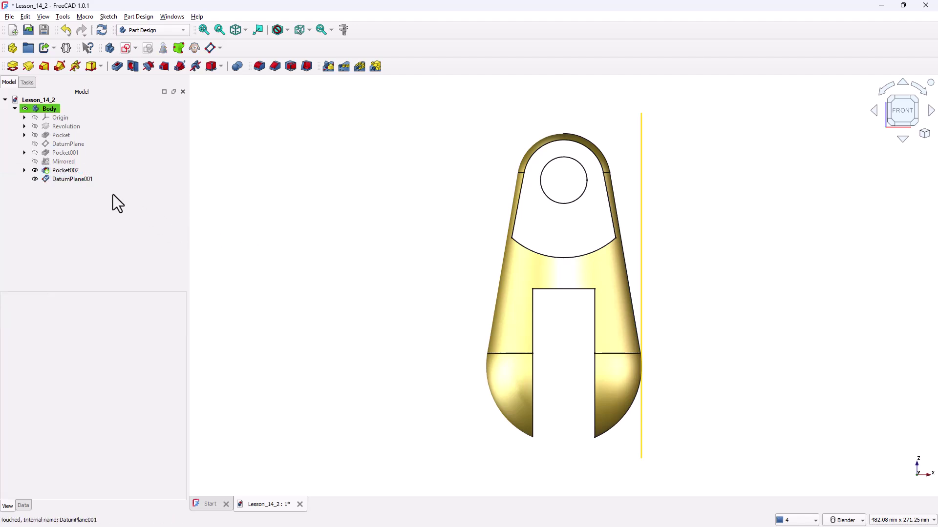
Step: Start a sketch on DatumPlane001, turn the view upright, and hide the datum plane
click(83, 179)
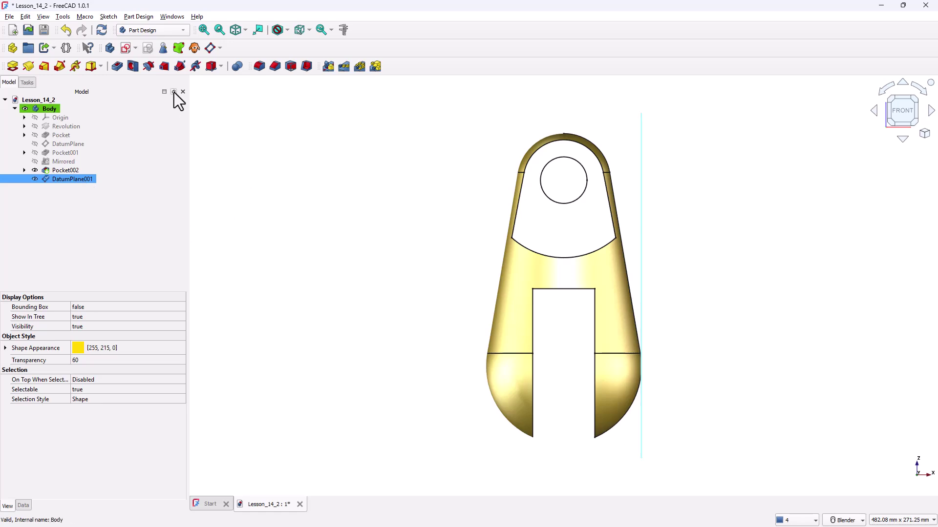
click(126, 48)
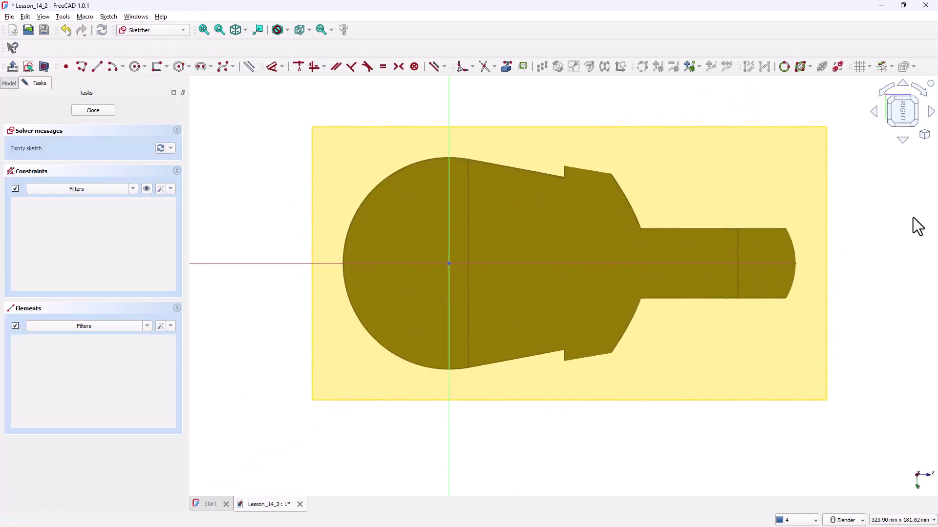
click(884, 99)
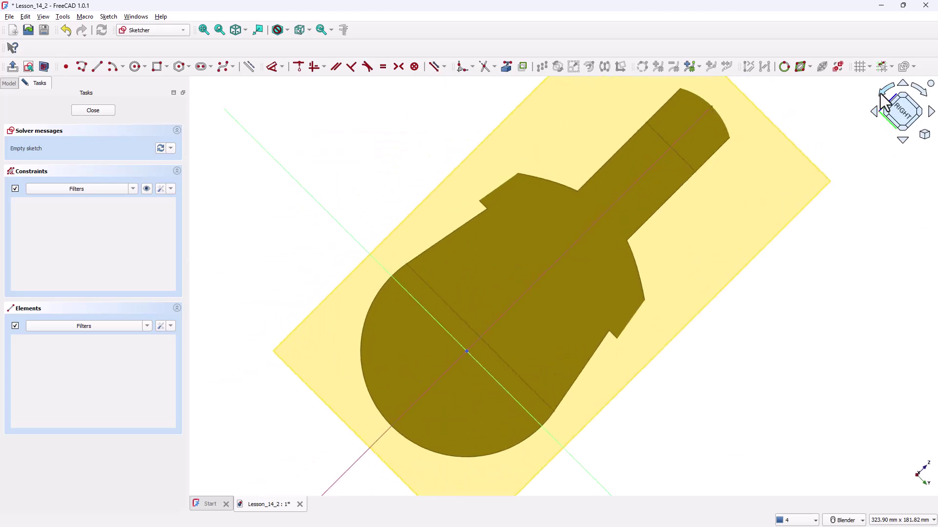
click(883, 99)
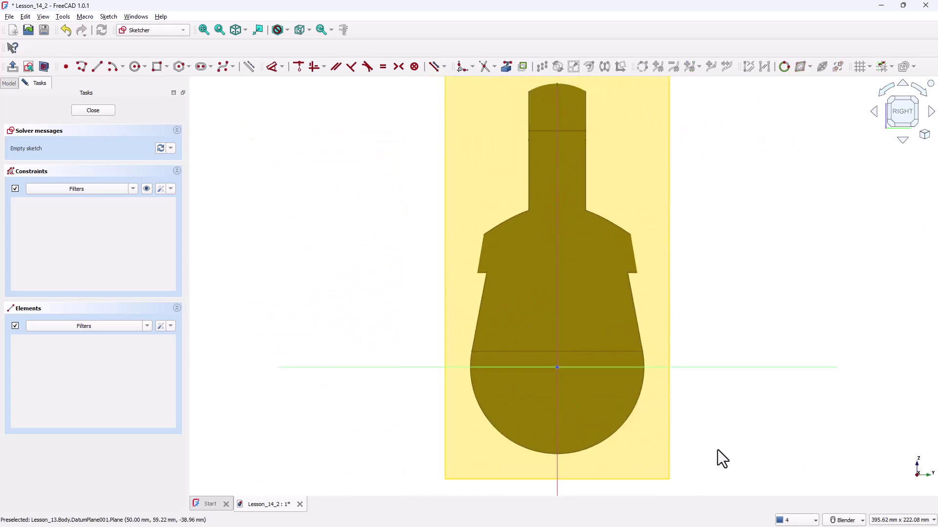
click(6, 84)
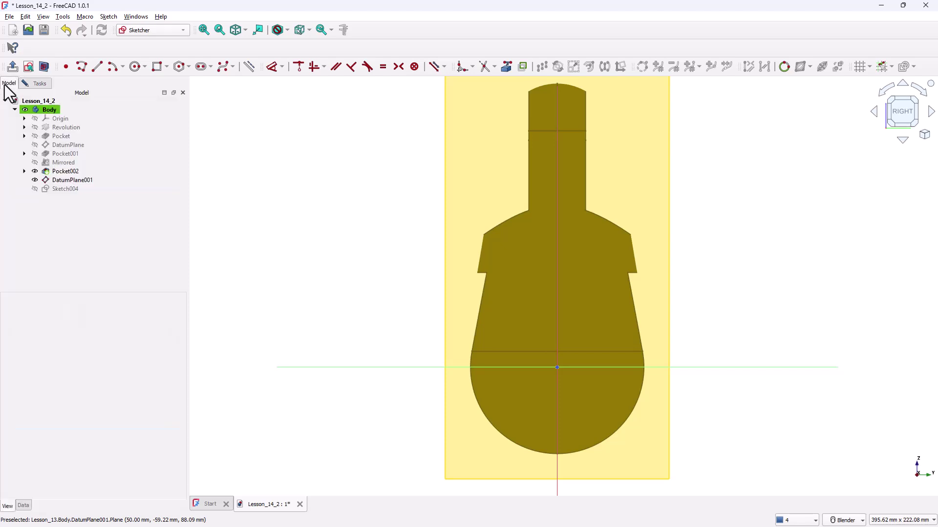
click(34, 180)
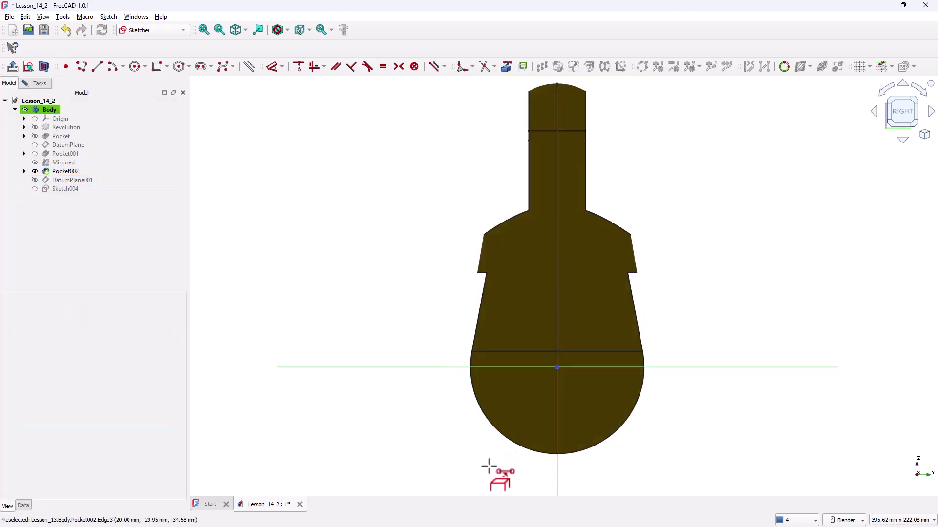
Step: Reference the bottom arc edge and draw a 30 mm circle centred on the sketch origin
click(516, 447)
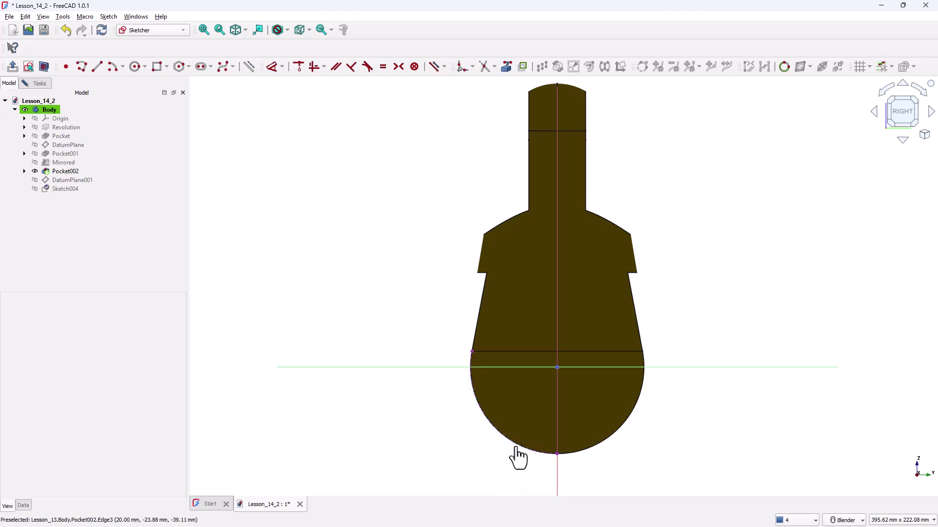
click(131, 66)
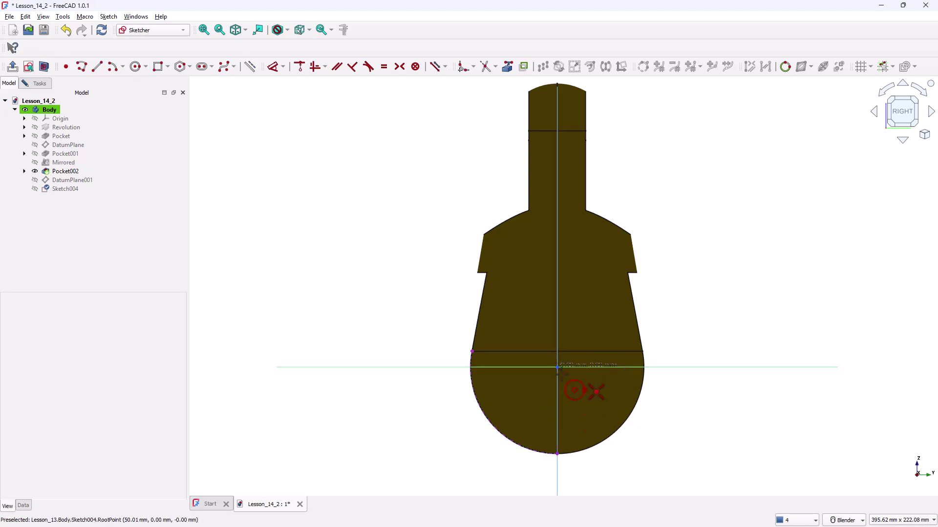
click(556, 367)
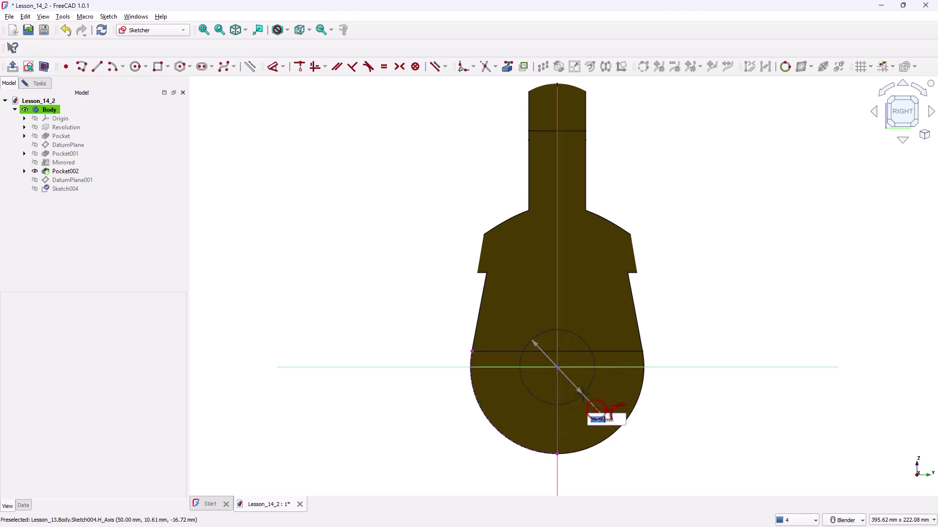
text(30)
key(Return)
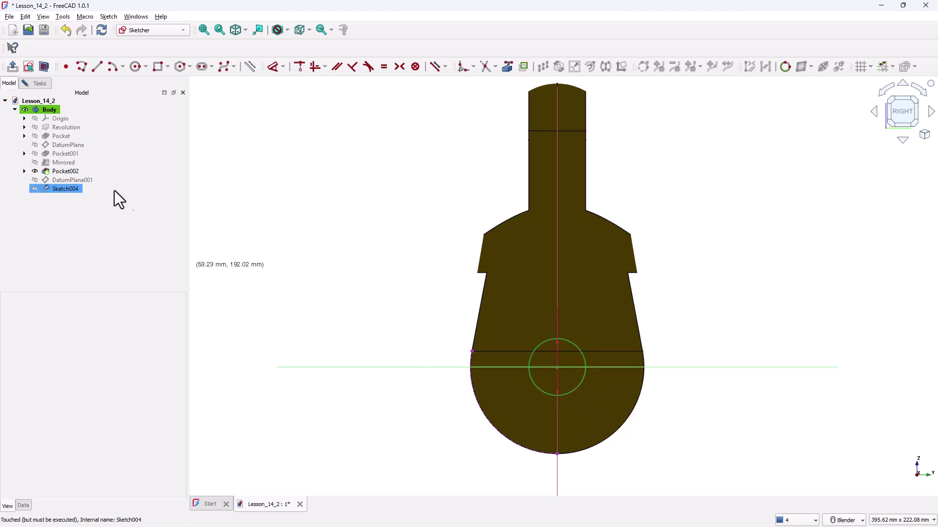
Step: Close Sketch004 and pocket it with Type Through all as Pocket003
click(39, 81)
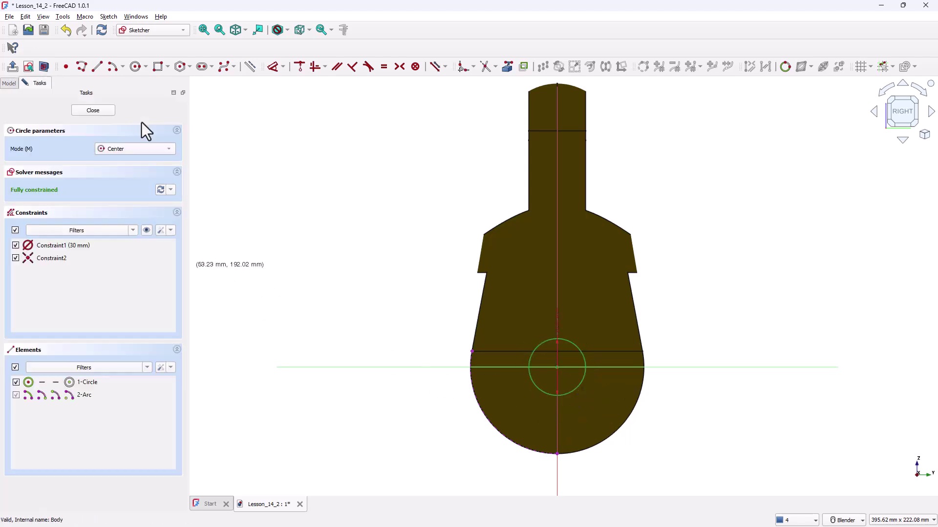
click(84, 113)
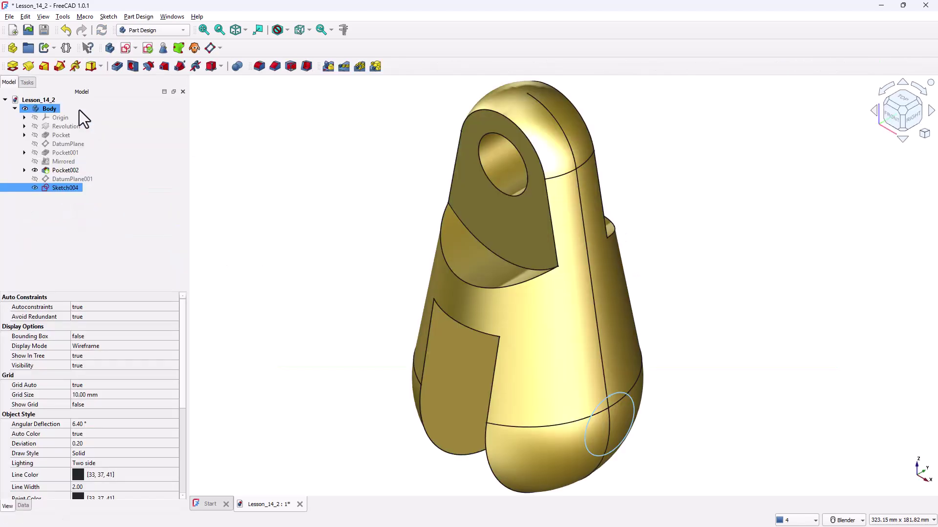
click(118, 69)
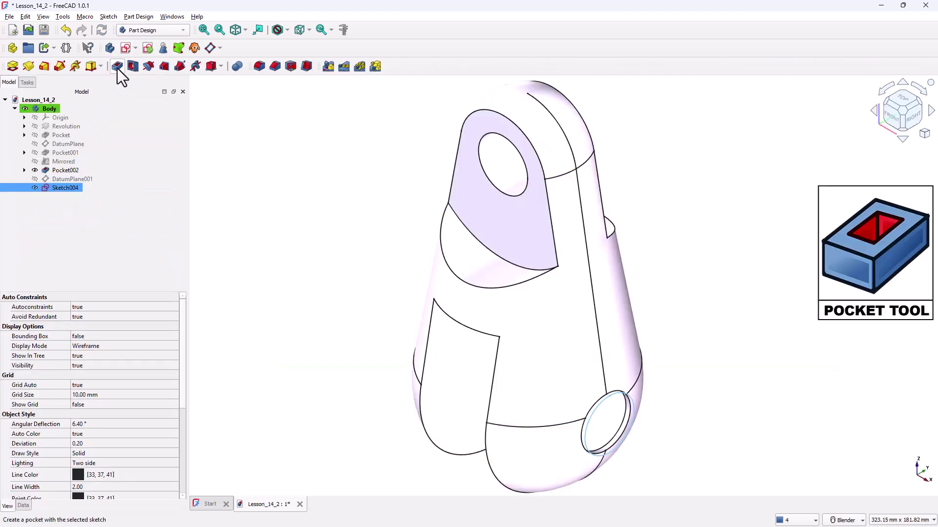
click(169, 149)
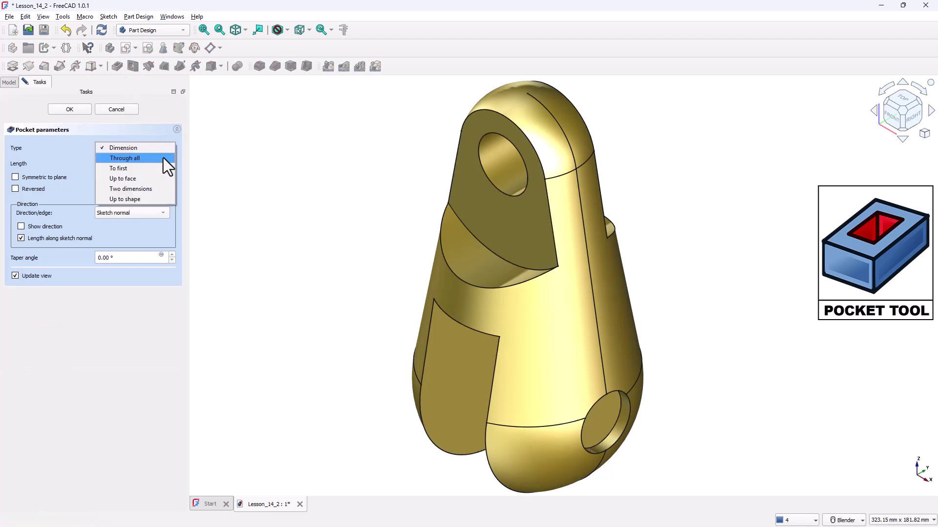
click(164, 157)
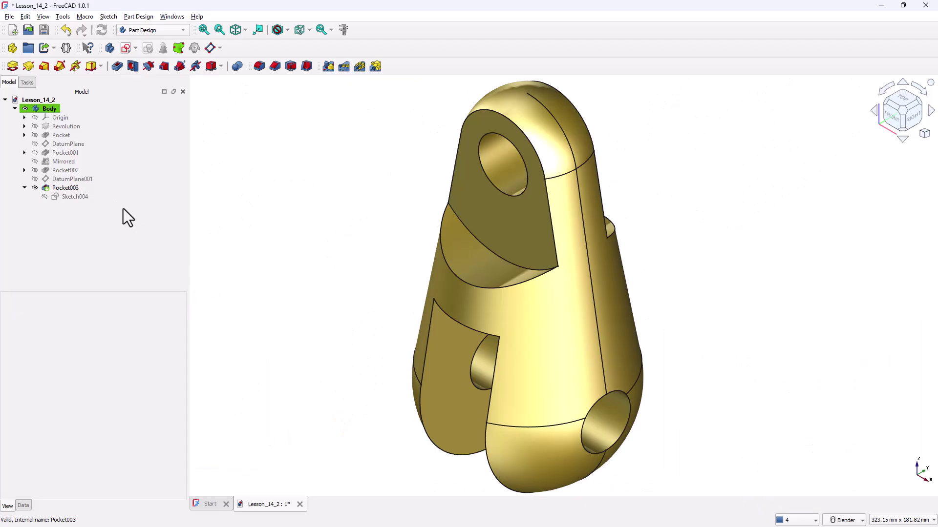
Step: Sketch a 50 mm circle at the origin on DatumPlane001 and close it as Sketch005
click(82, 179)
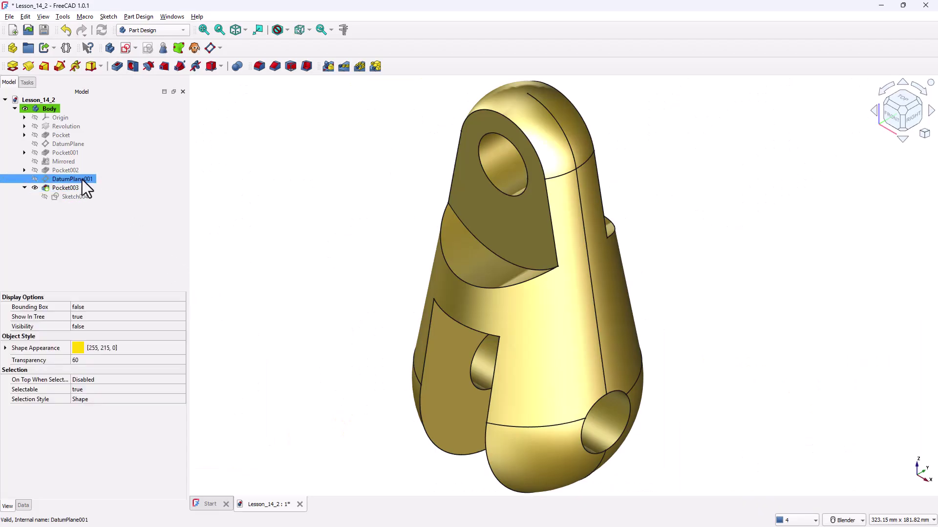
click(128, 51)
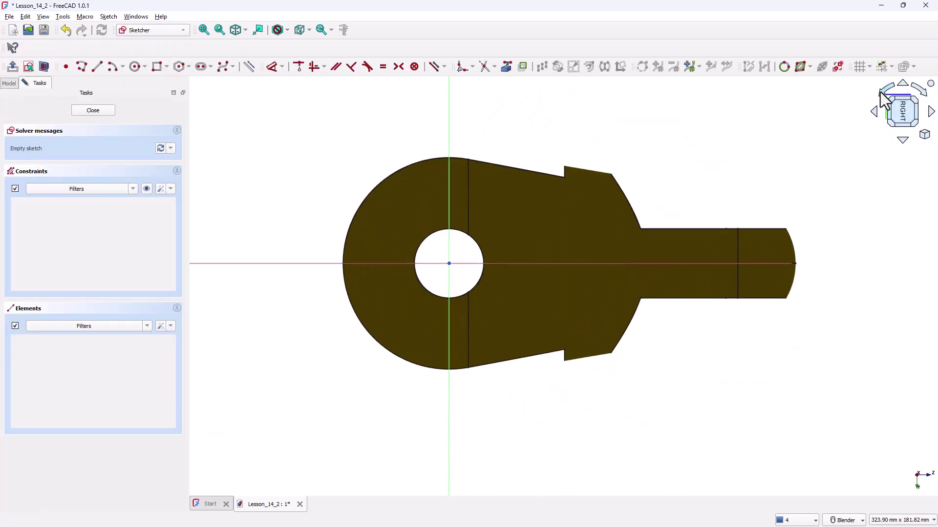
click(883, 94)
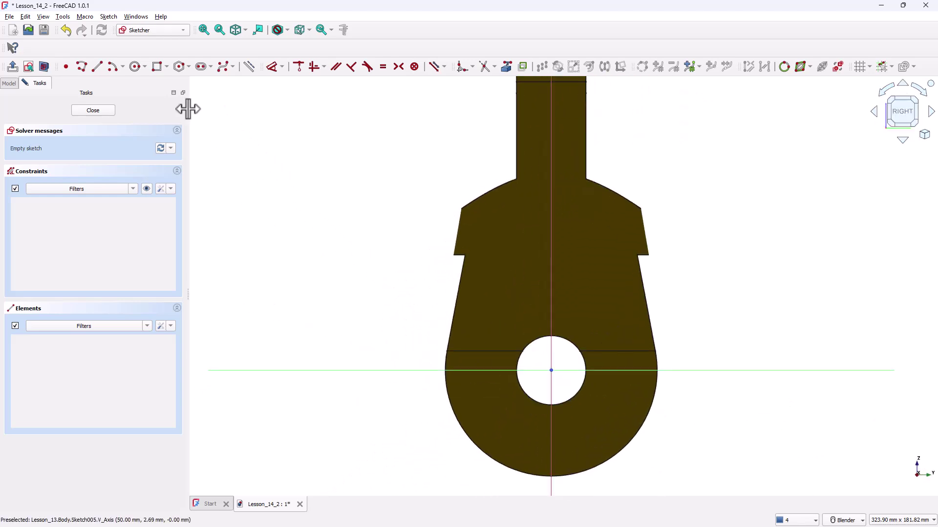
click(135, 66)
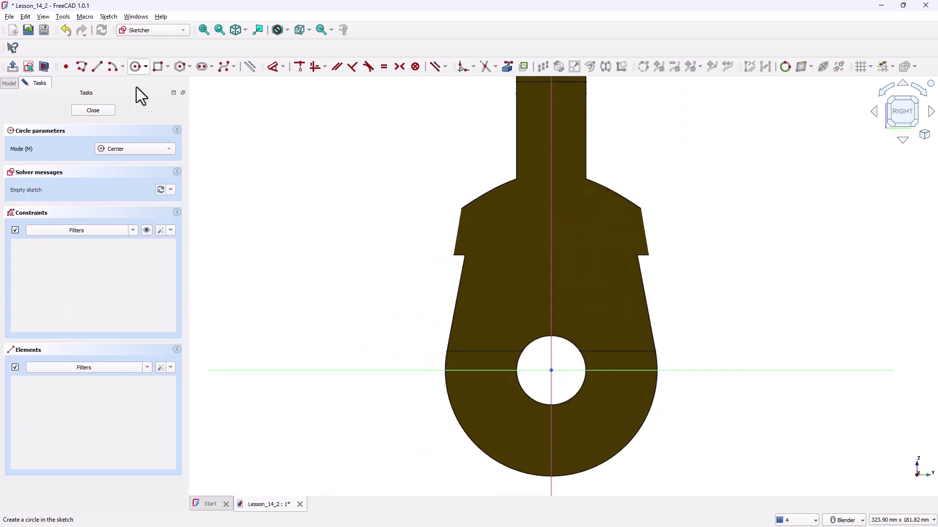
click(551, 370)
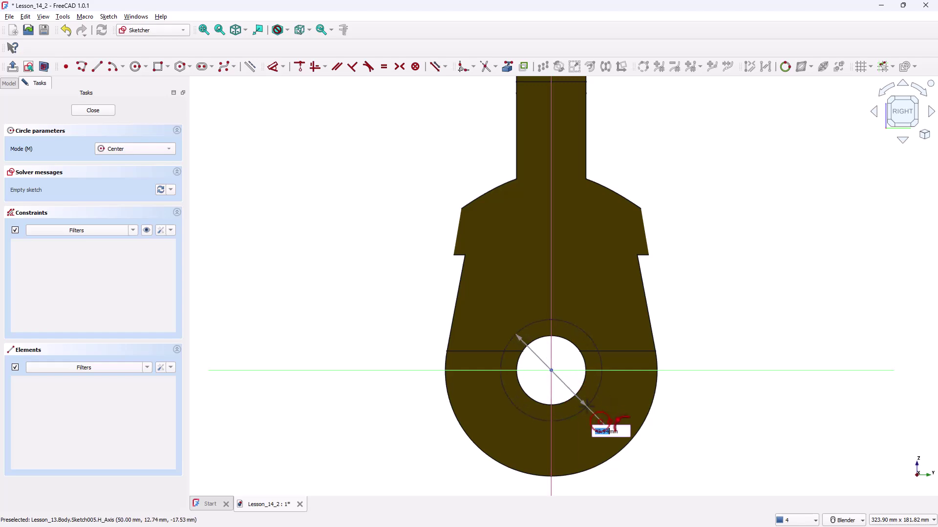
text(50)
key(Return)
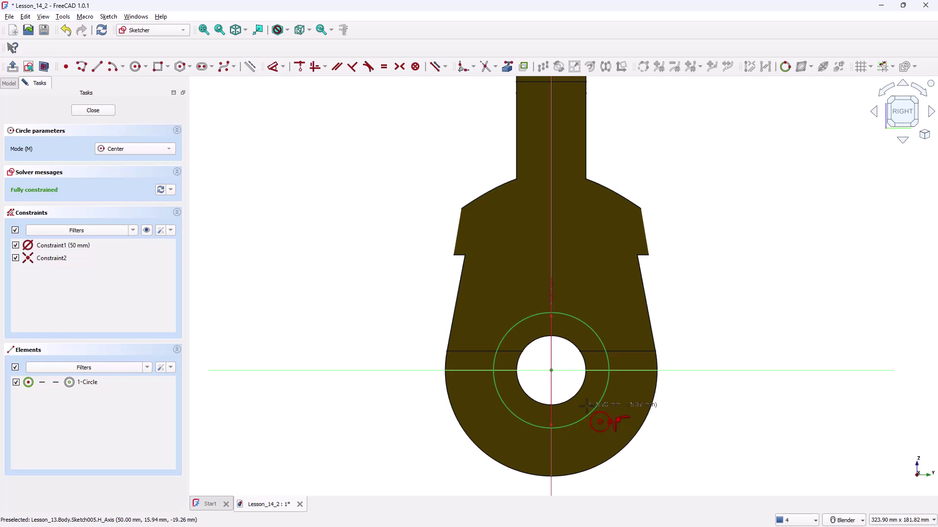
key(Escape)
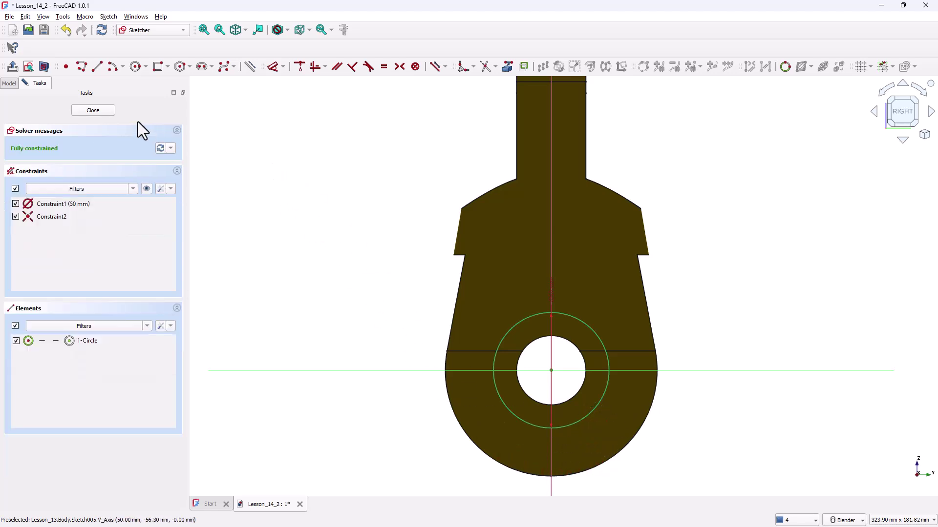
click(104, 108)
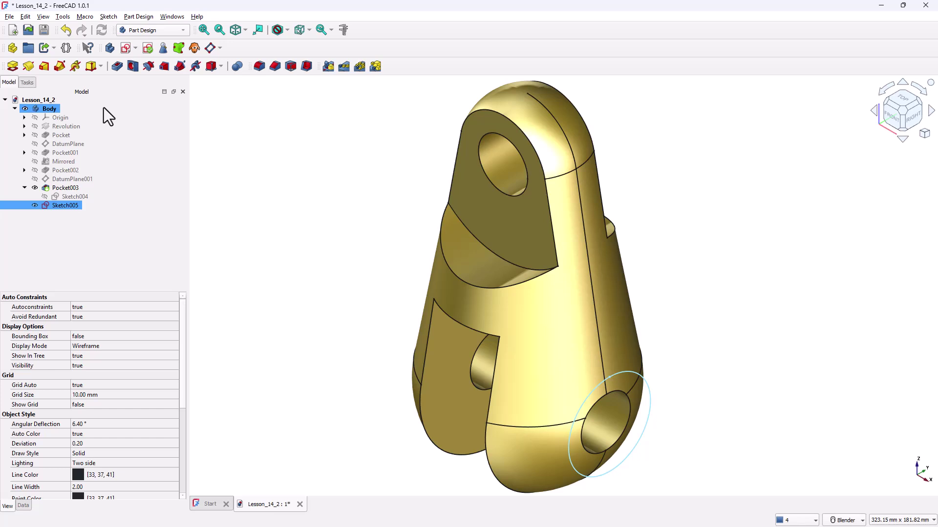
Step: Pocket the 50 mm circle of Sketch005 15 mm deep as Pocket004, then inspect the spot-face
click(116, 66)
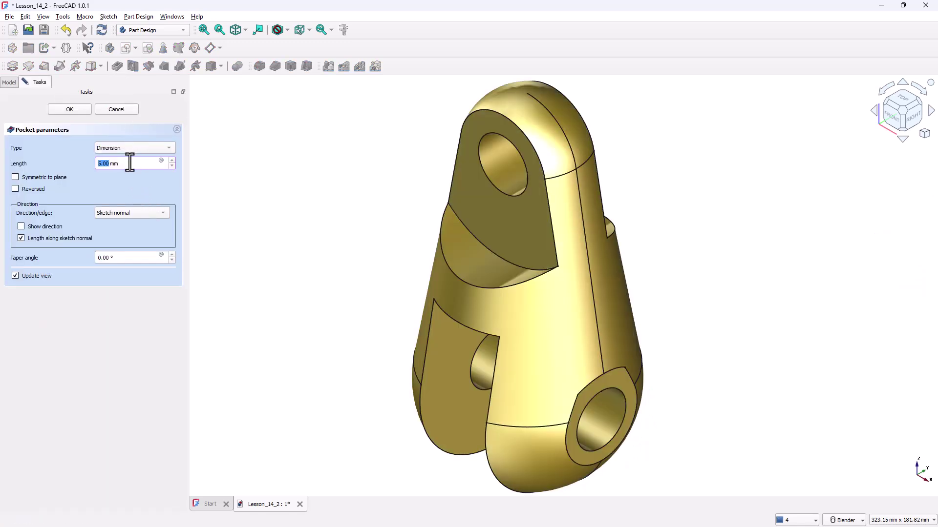
click(171, 160)
click(172, 160)
click(172, 161)
click(171, 160)
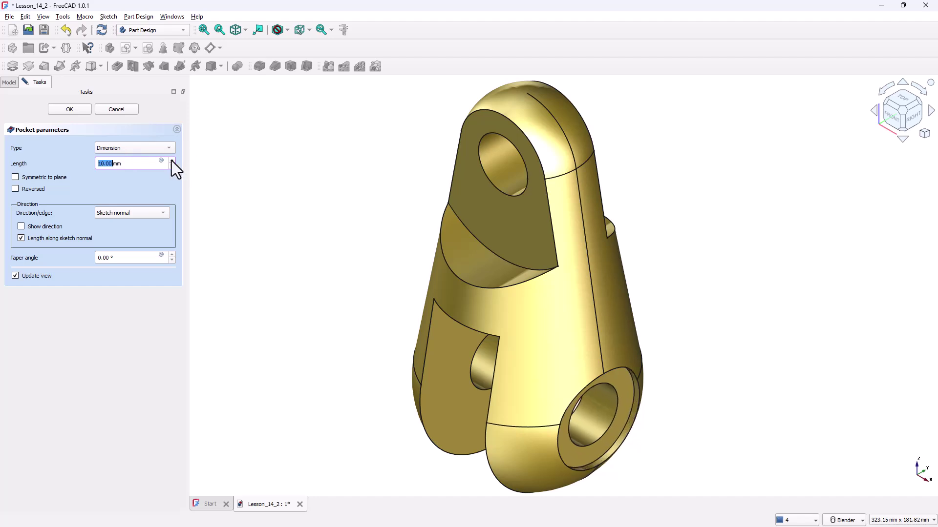
click(171, 160)
click(171, 160)
click(172, 160)
click(171, 160)
click(172, 160)
click(172, 160)
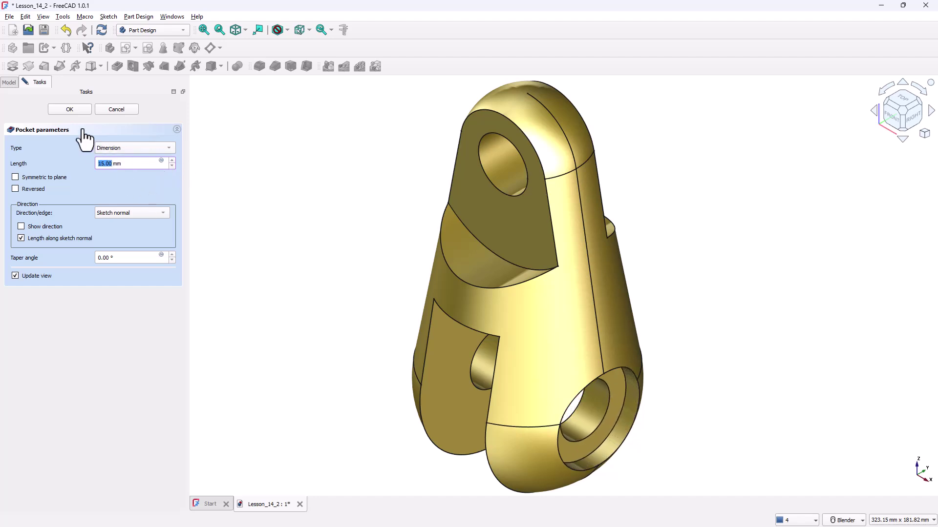
click(69, 109)
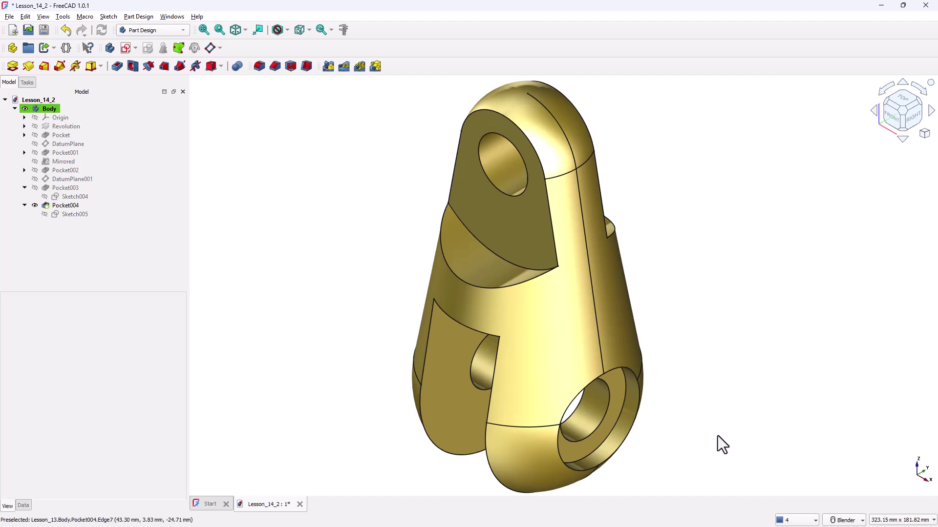
click(931, 111)
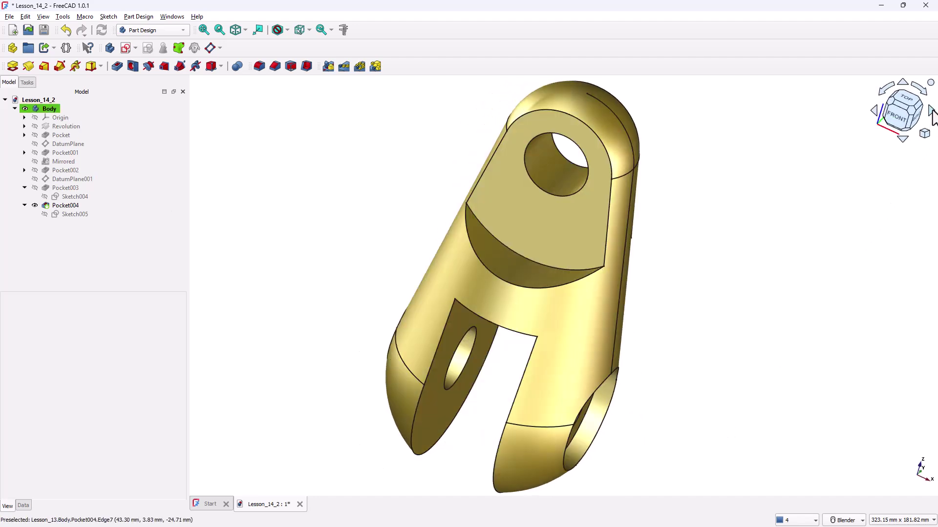
click(930, 111)
click(930, 111)
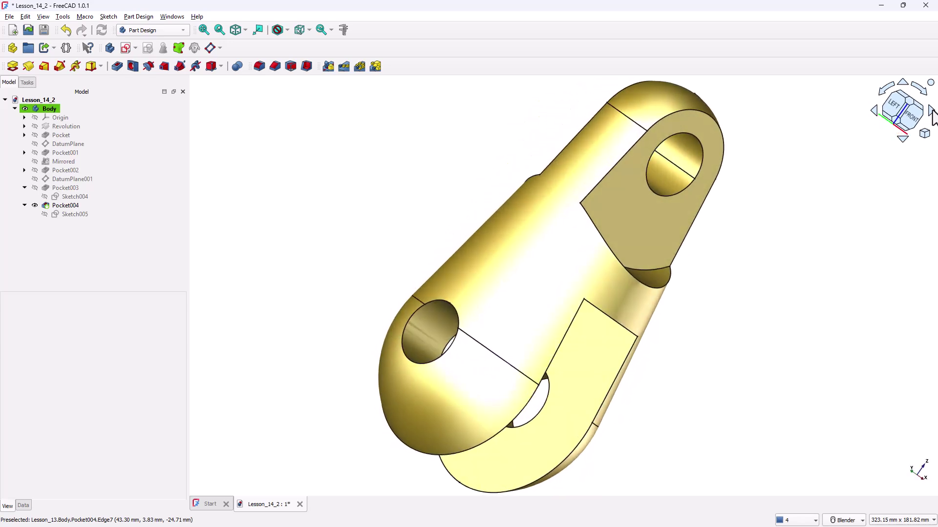
middle_drag(814, 195, 735, 245)
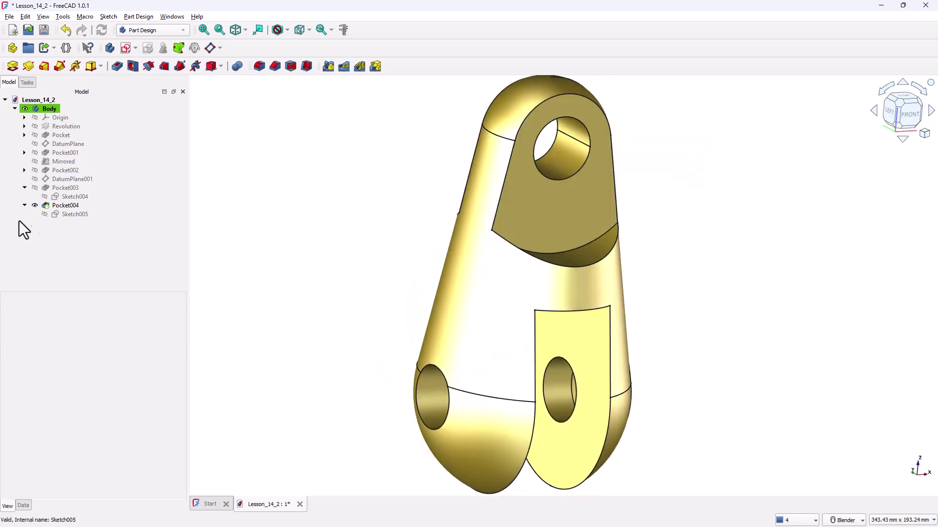
Step: Mirror Pocket004 across the Base YZ plane to create Mirrored001
click(64, 205)
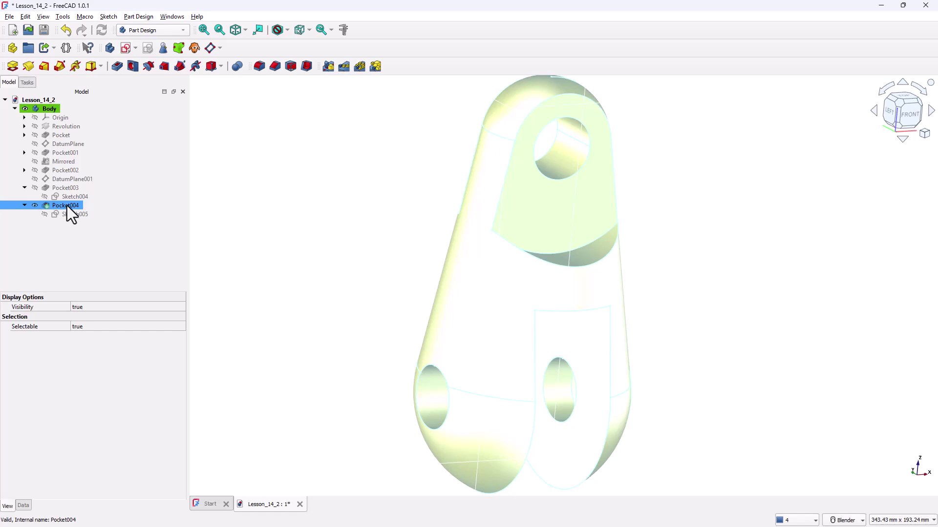
click(329, 67)
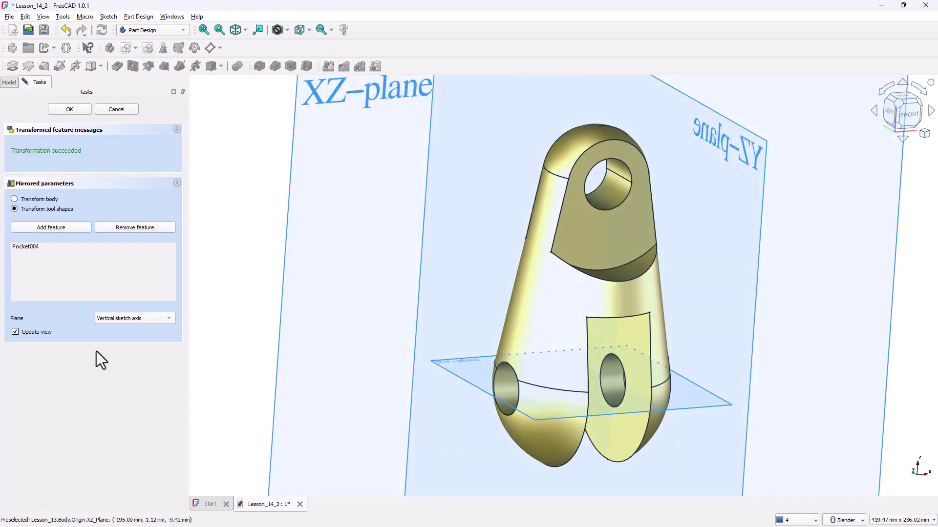
click(113, 322)
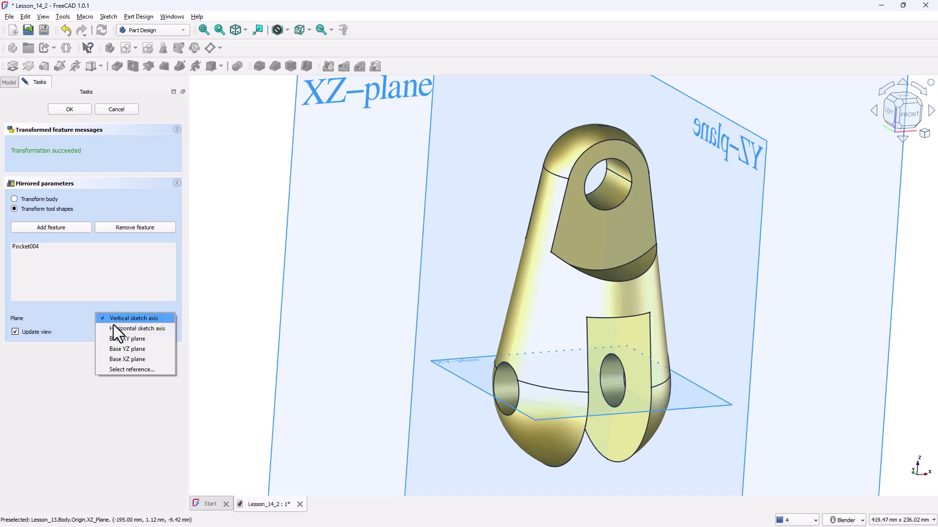
click(122, 349)
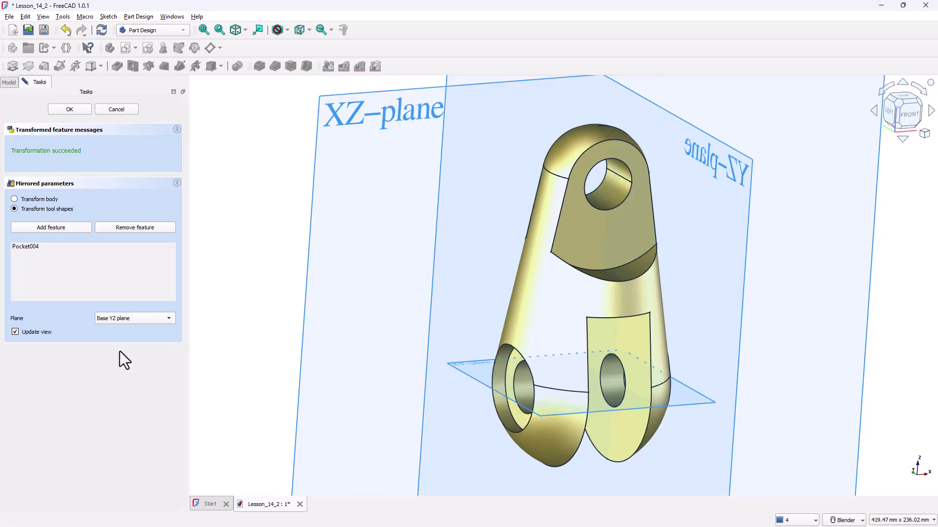
click(75, 111)
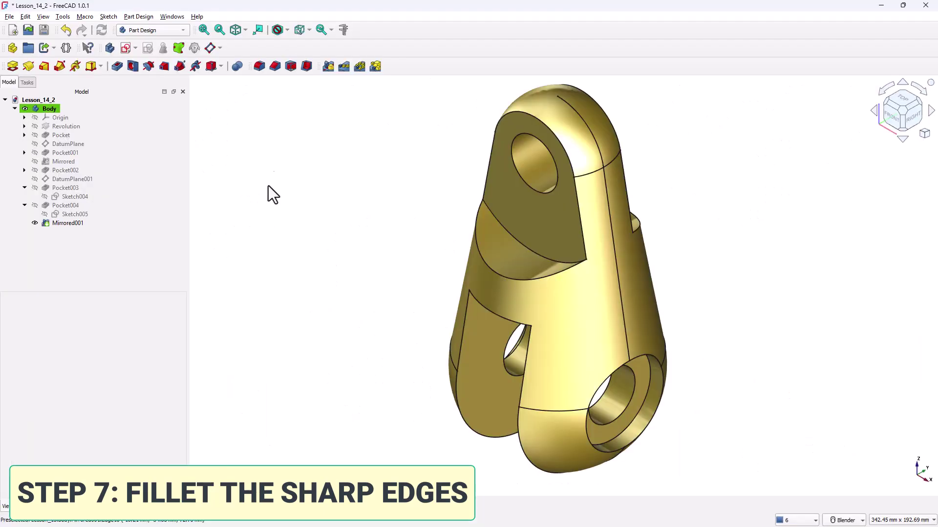
Step: Start a fillet and select the upper eye's outline, rear eye edges, top arc and flange edges
click(263, 68)
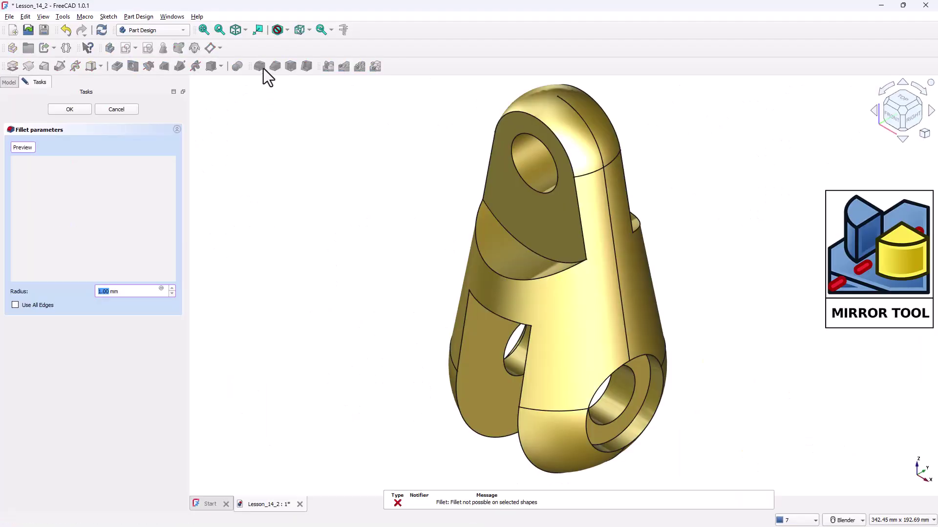
click(485, 267)
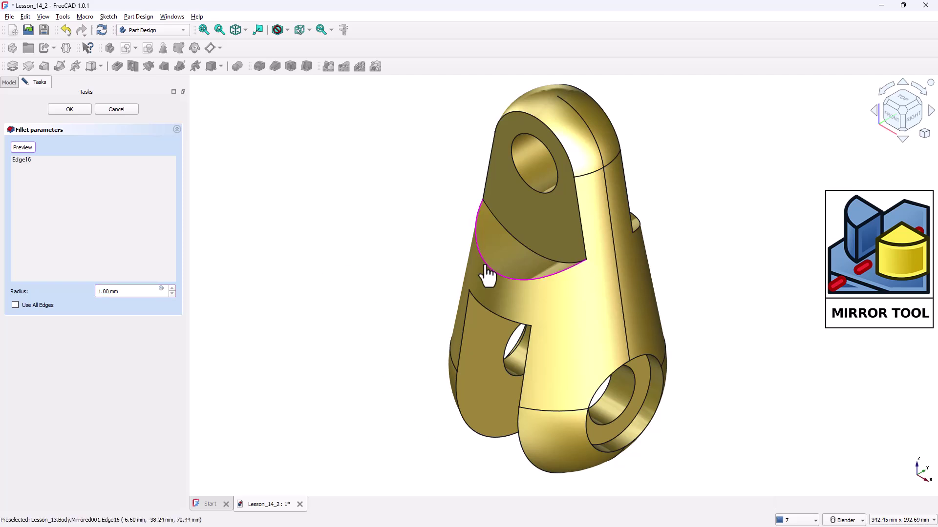
click(516, 233)
click(563, 152)
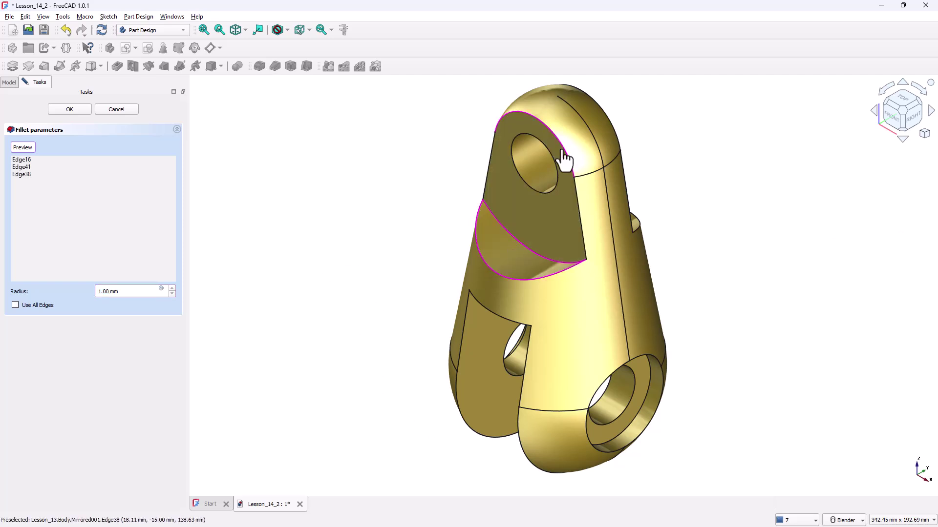
click(874, 113)
click(584, 186)
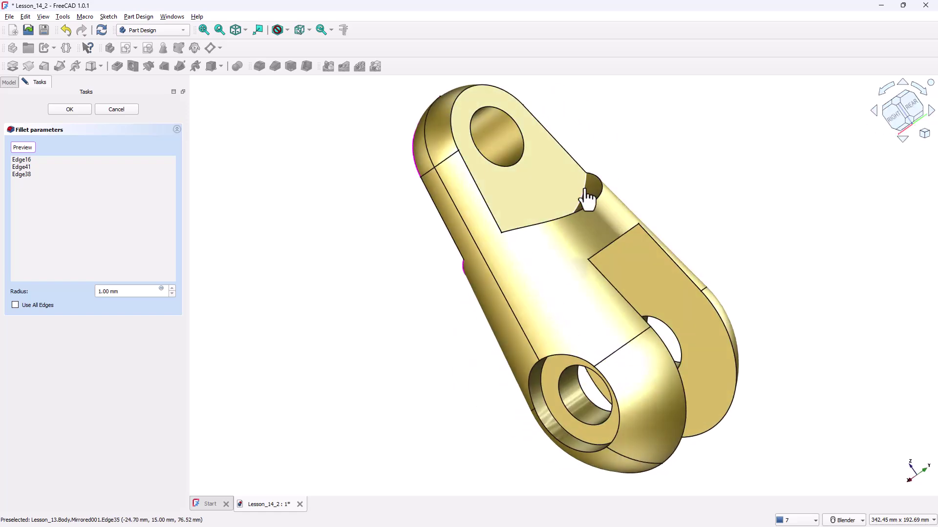
click(594, 200)
click(453, 139)
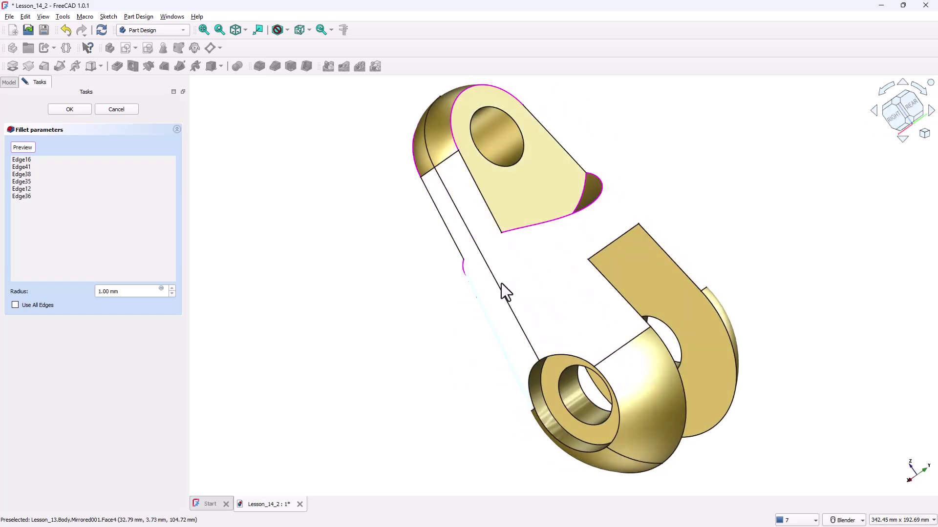
click(617, 240)
click(603, 273)
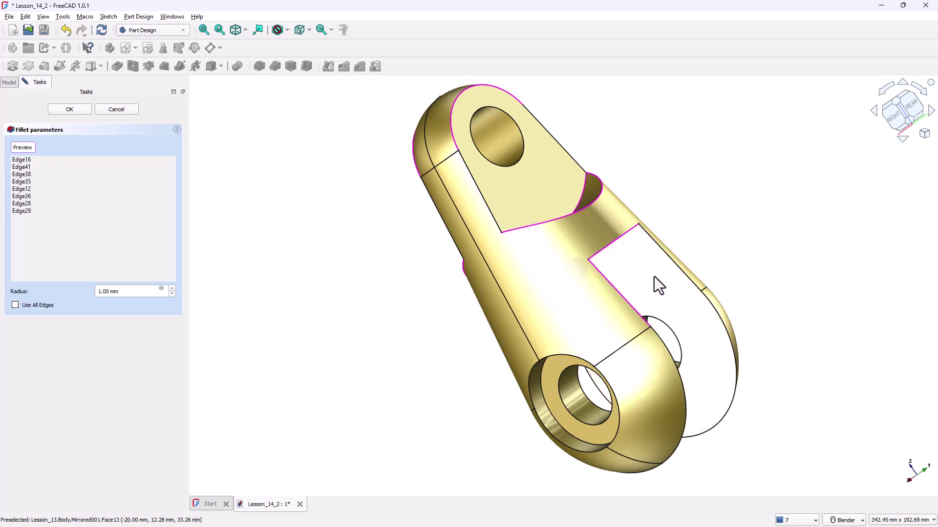
click(663, 250)
Step: Add the outer edge, left slot edge, lower-hole edge and underside edges to the fillet
click(913, 123)
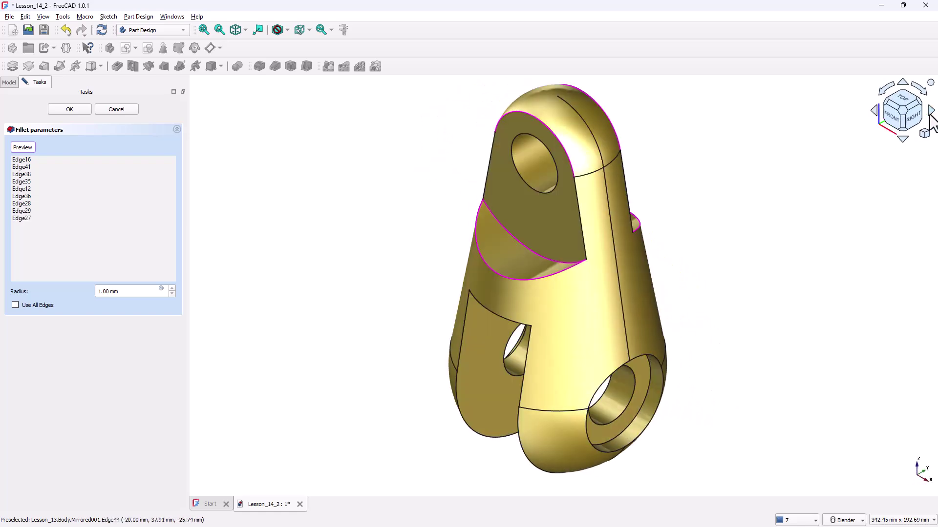
click(503, 316)
click(459, 341)
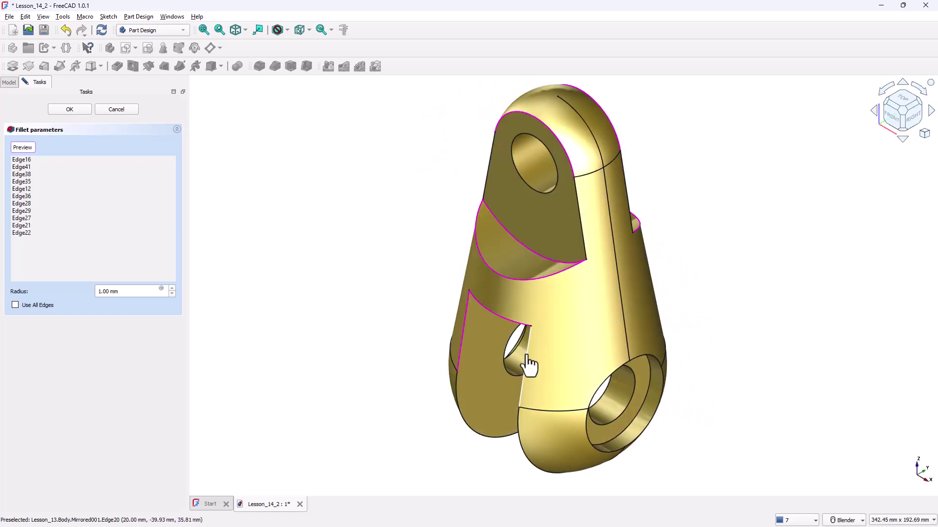
click(527, 354)
click(905, 85)
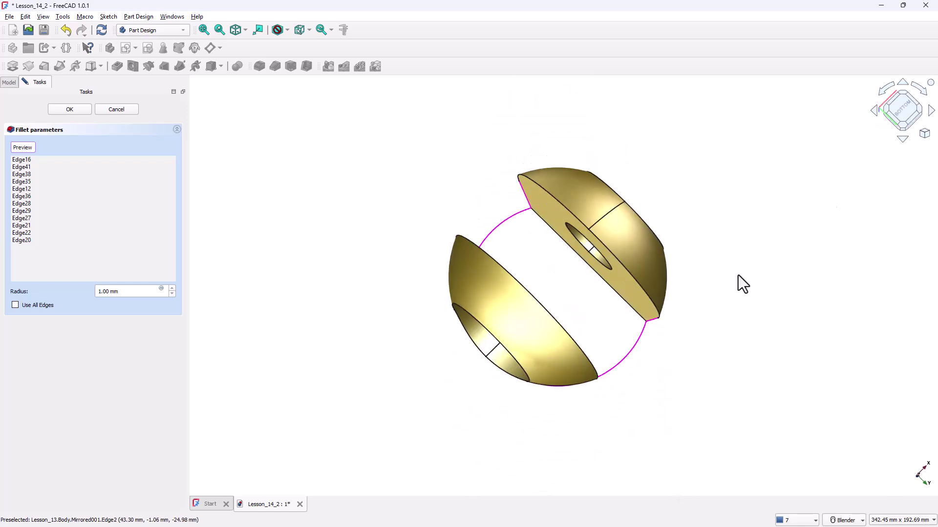
click(627, 313)
click(902, 140)
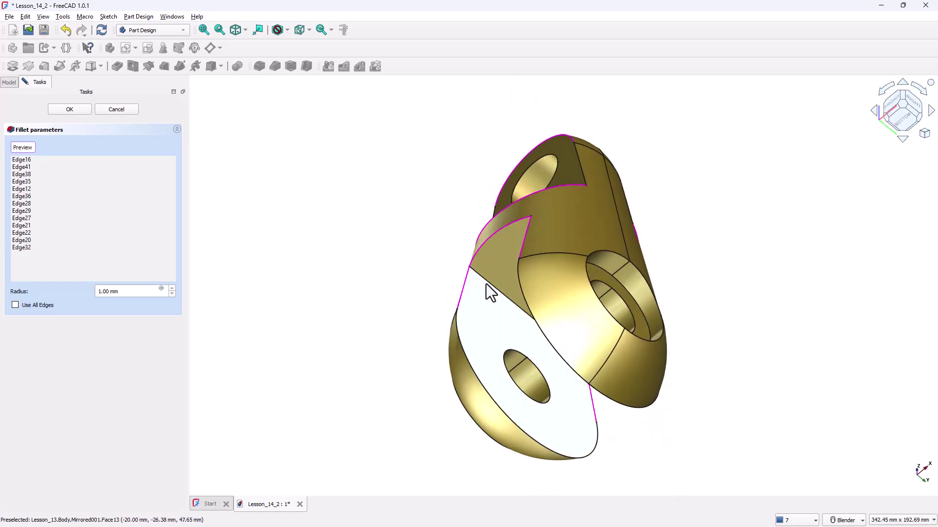
click(485, 283)
click(902, 141)
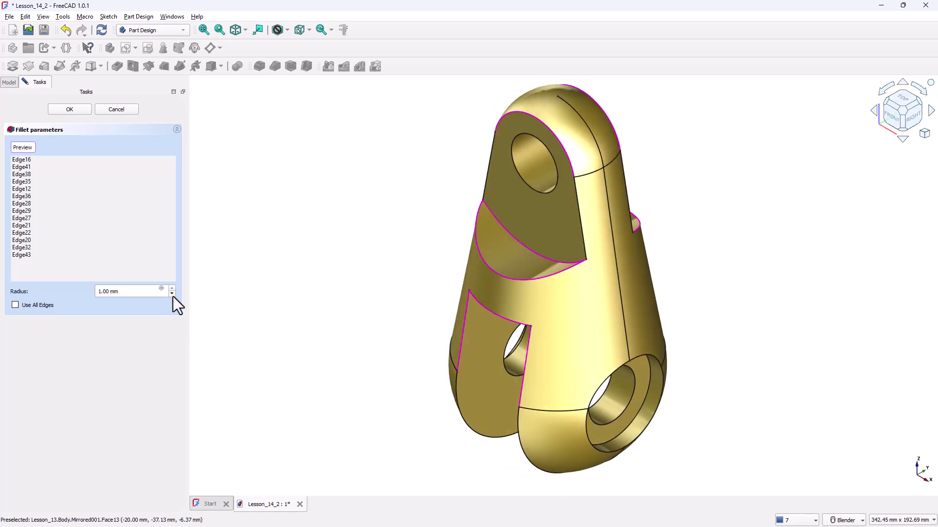
Step: Set the fillet radius to 3 mm and apply it to all selected edges
click(172, 289)
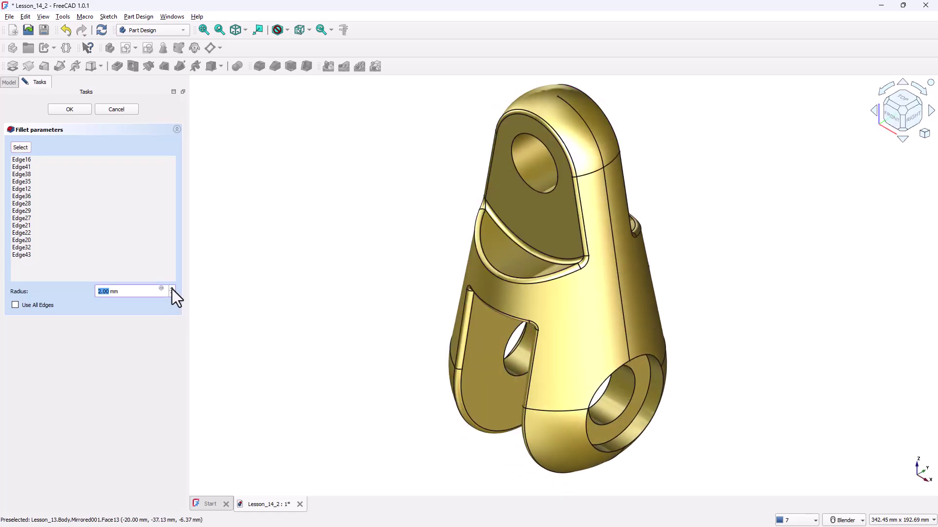
click(172, 289)
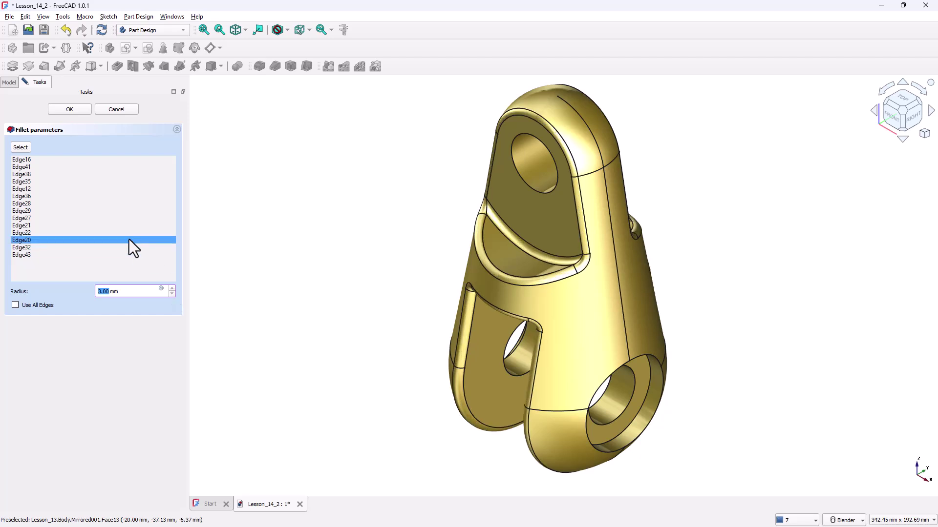
click(63, 107)
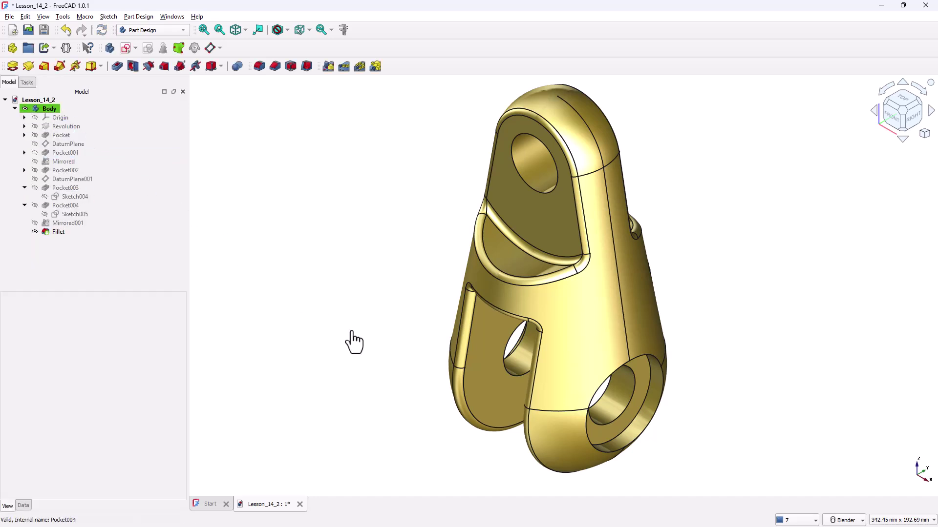
middle_drag(353, 342, 654, 523)
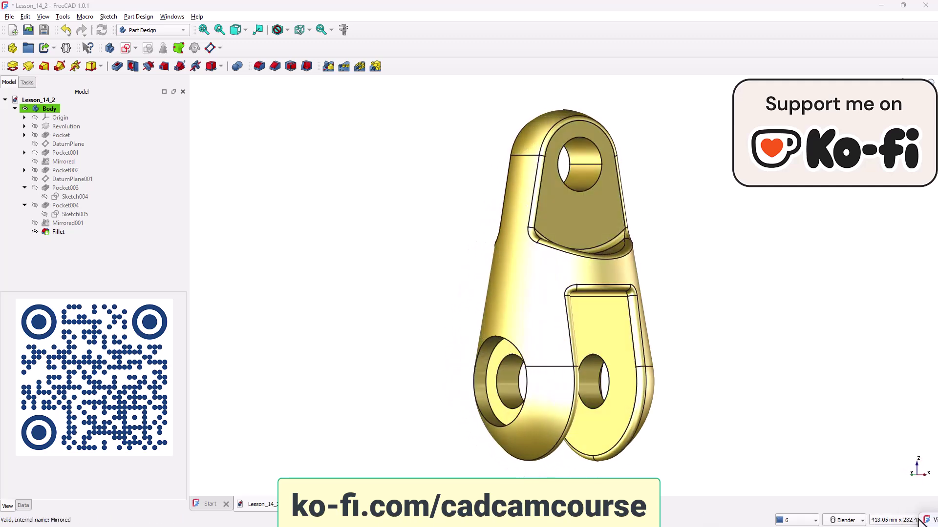
right_click(922, 521)
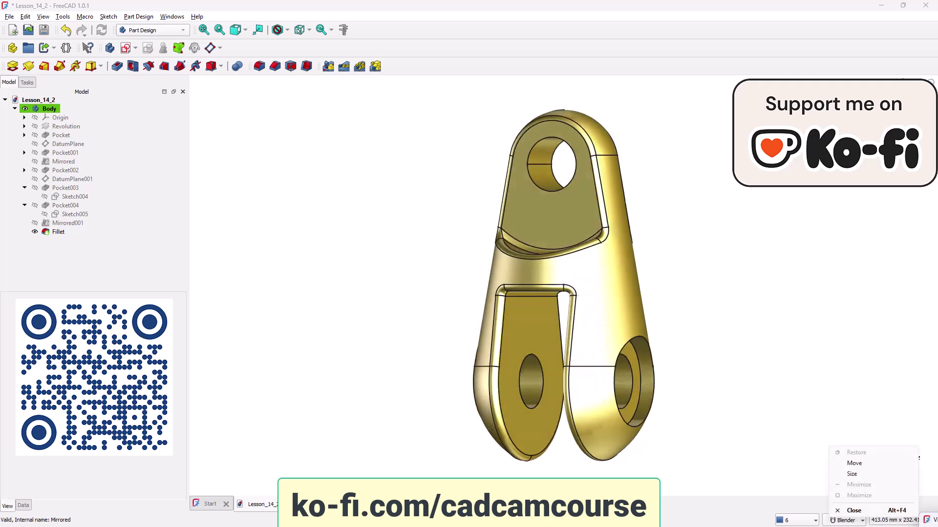